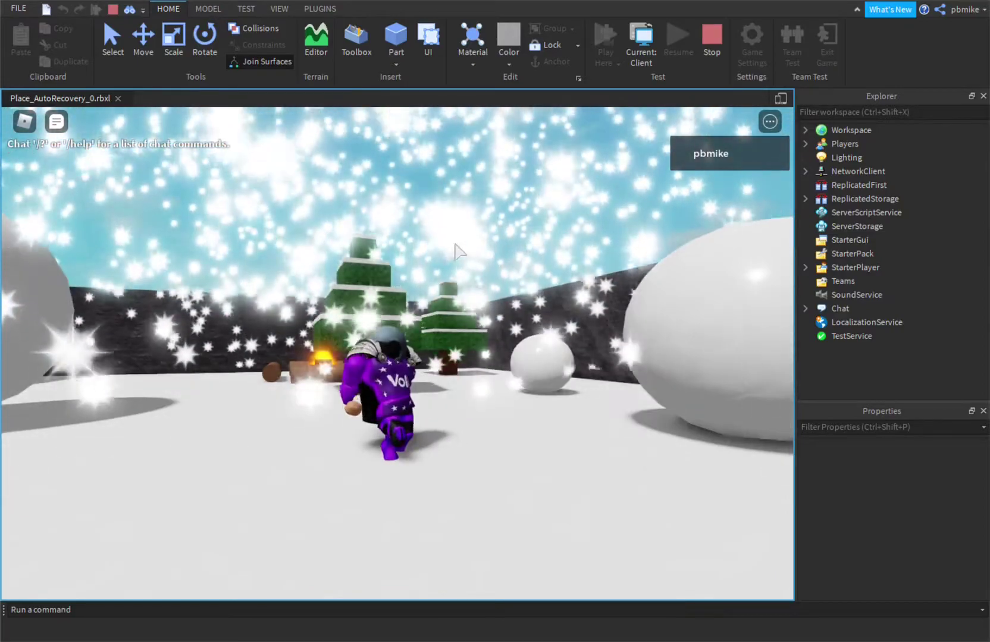
- Walk the character around the snowy scene in the running play test to view the snowfall
right_click_drag(517, 327, 501, 320)
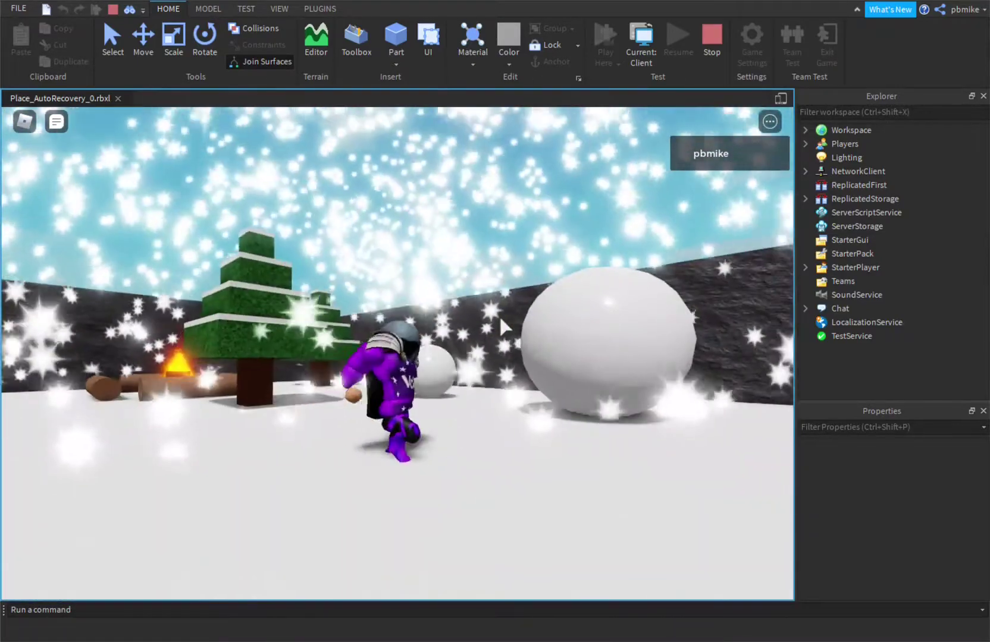
key("w")
key("s")
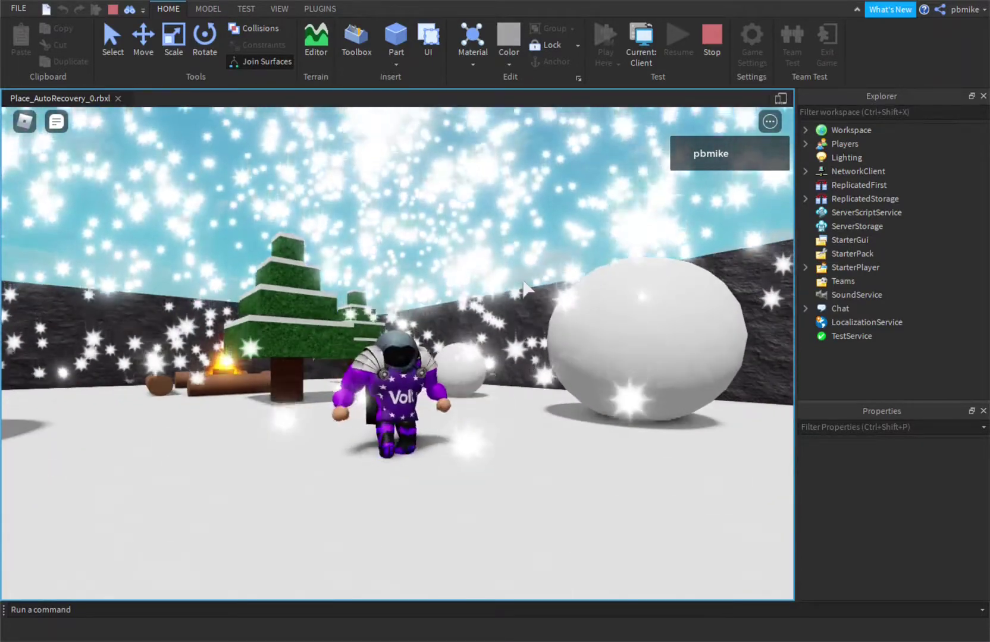
right_click_drag(529, 274, 542, 267)
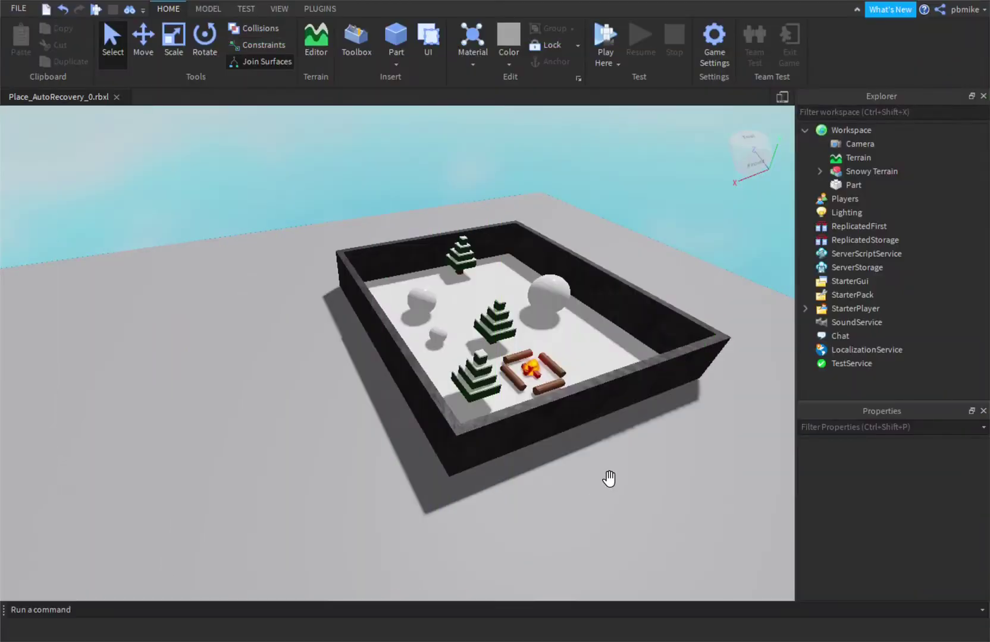
- Examine the walled snowy terrain with its trees, snowballs and campfire from several angles and distances
right_click_drag(607, 477, 610, 479)
scroll(643, 349, "down", 5)
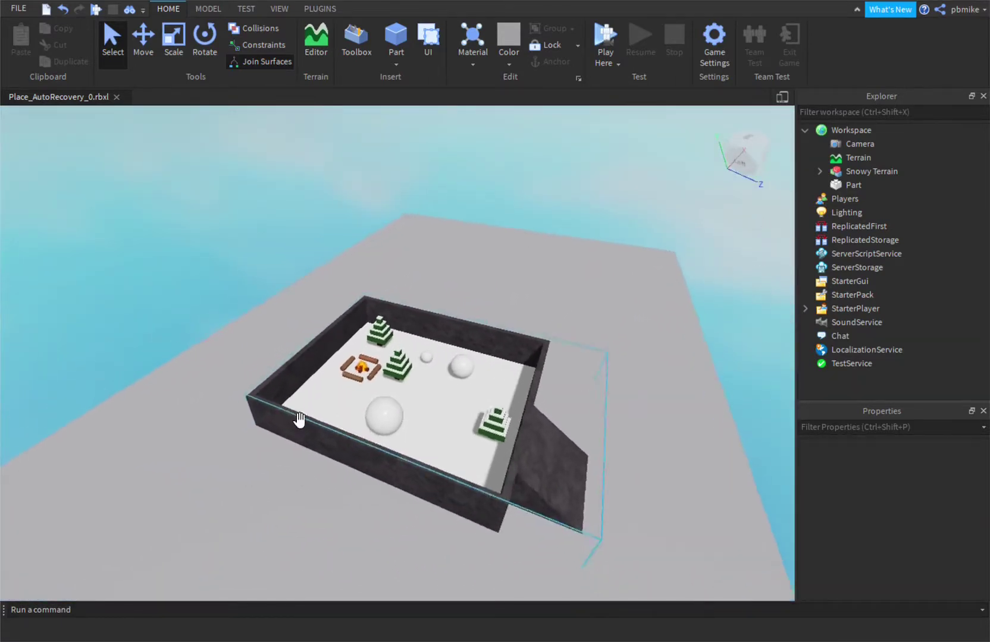
scroll(513, 324, "up", 4)
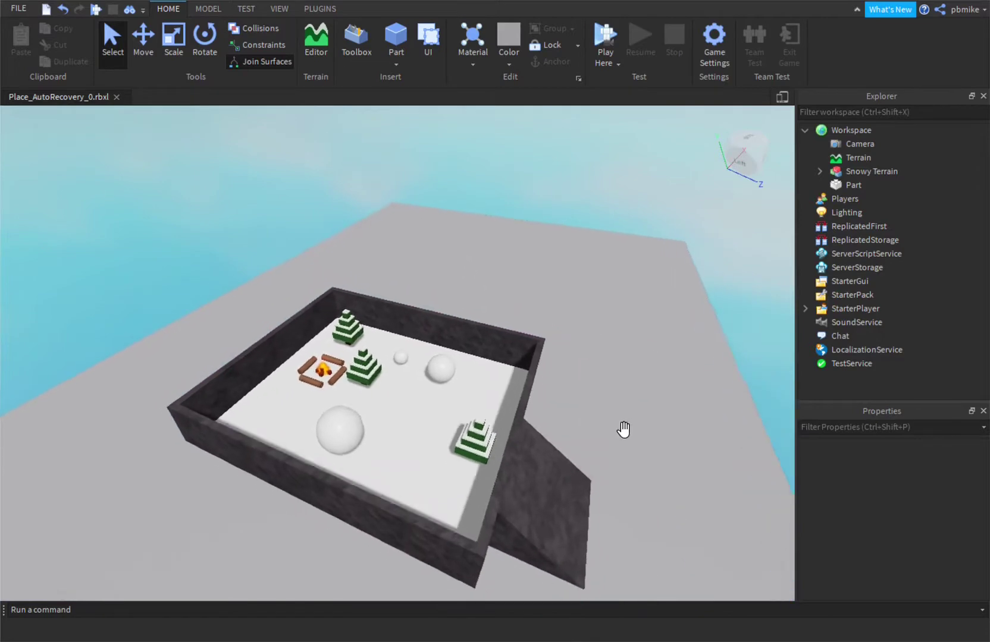
scroll(517, 358, "up", 5)
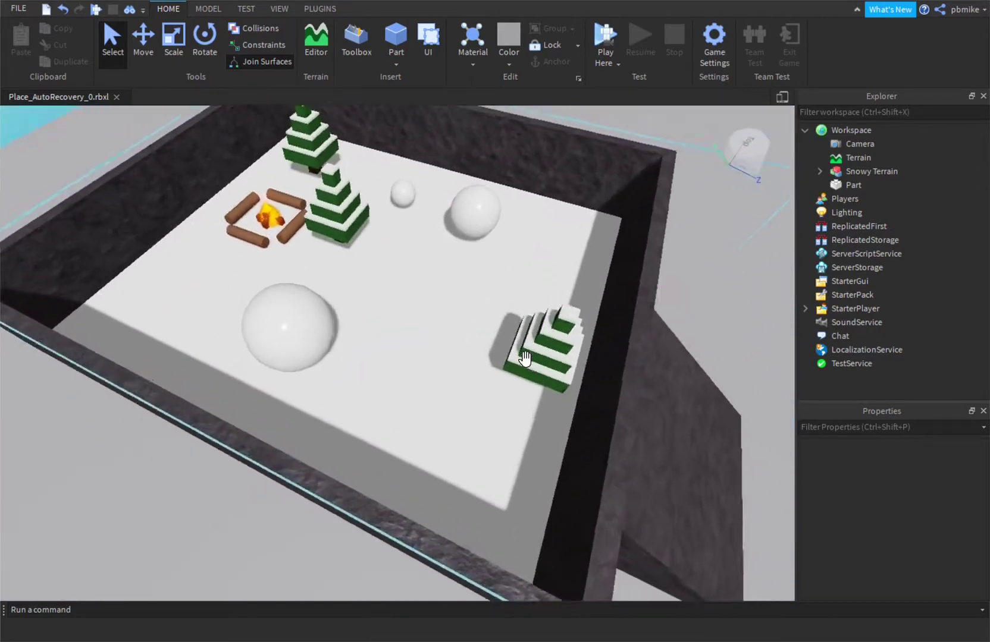
right_click_drag(525, 358, 523, 360)
scroll(524, 360, "up", 5)
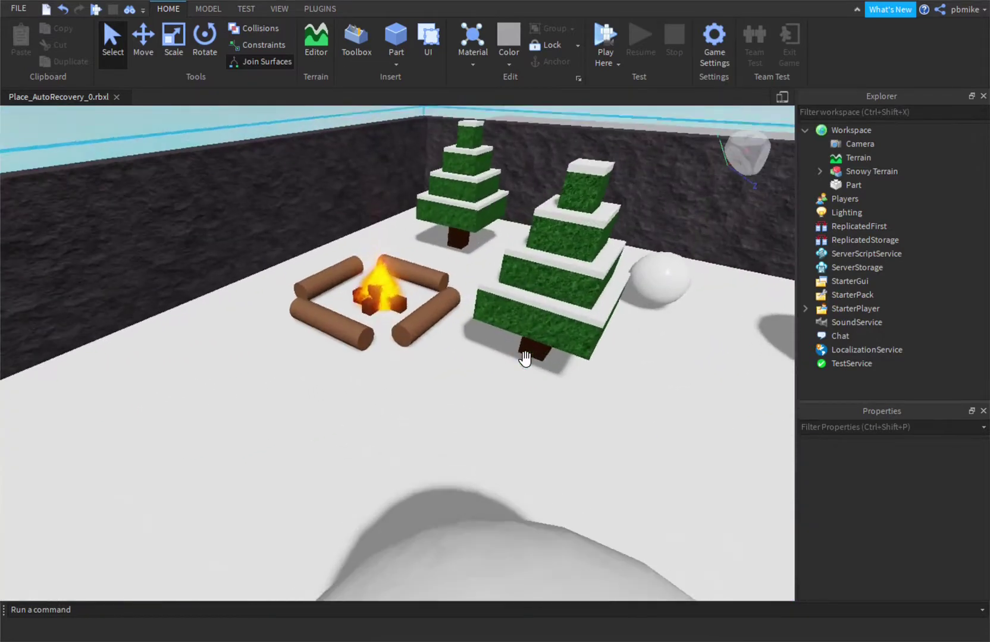
scroll(460, 352, "down", 4)
key("d")
scroll(379, 343, "down", 8)
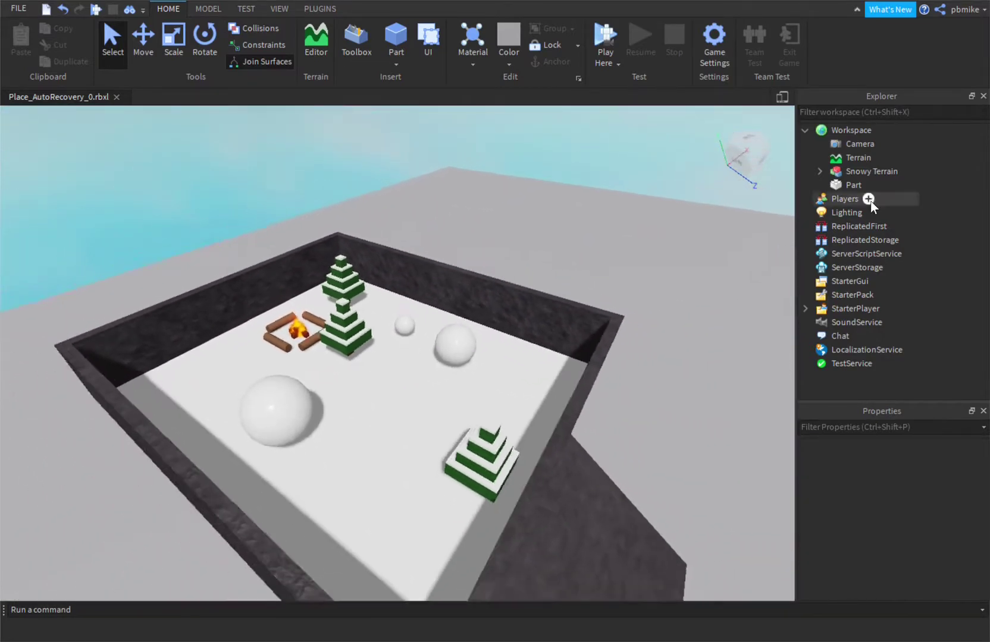
left_click(845, 185)
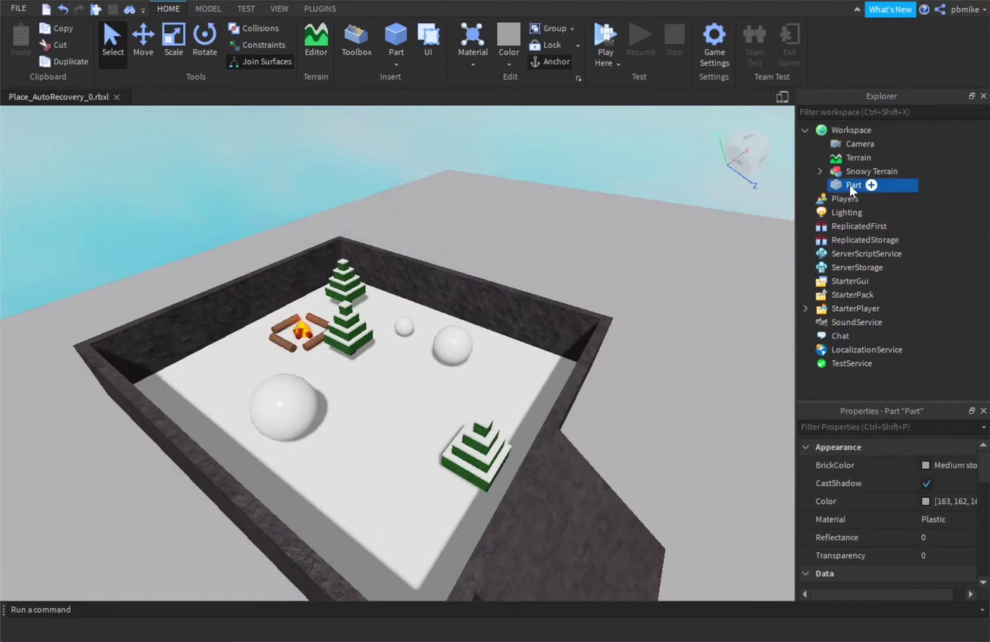
key("Delete")
scroll(595, 293, "up", 4)
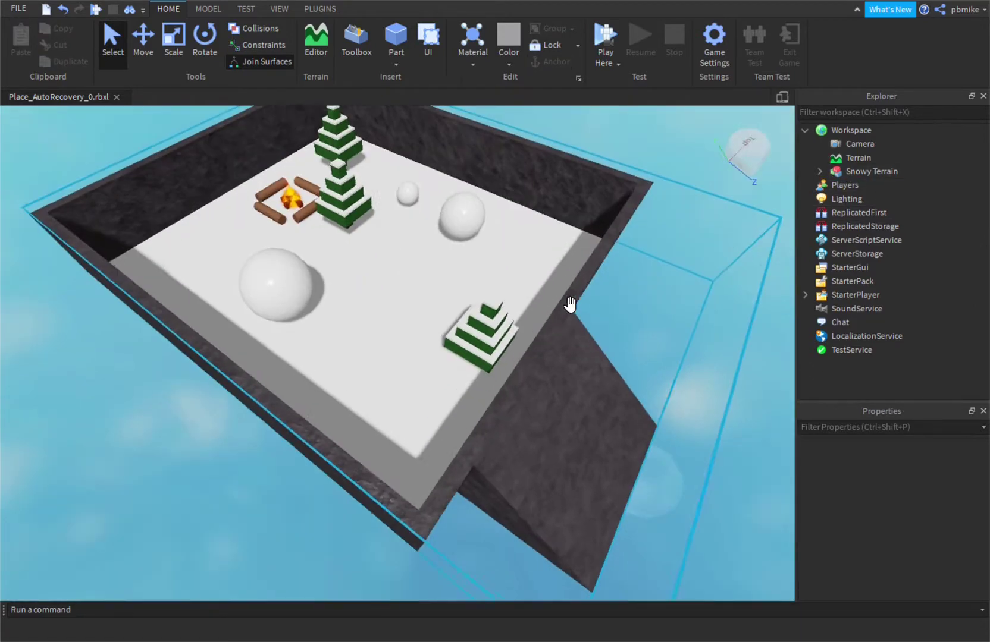
key("ctrl+z")
scroll(538, 274, "down", 5)
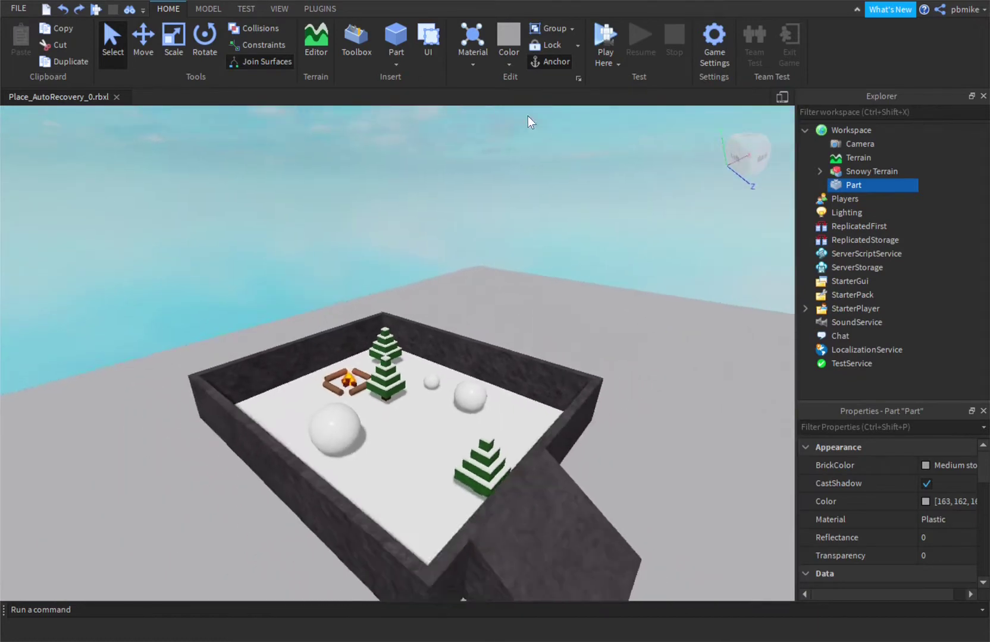
- Insert a new block part on the snow inside the walled area and delete its weld
key("w")
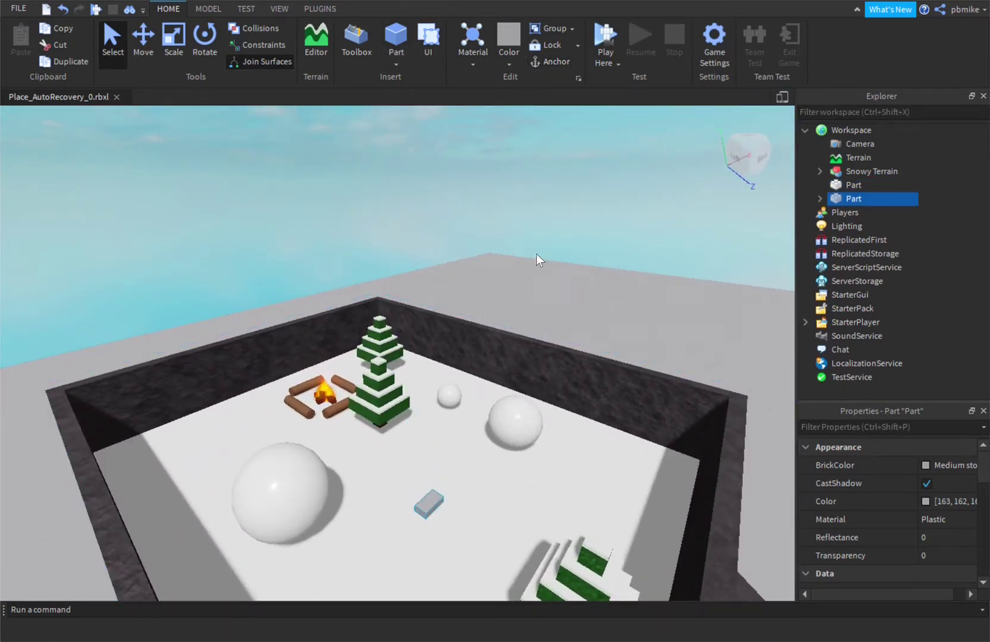
right_click_drag(537, 254, 539, 351)
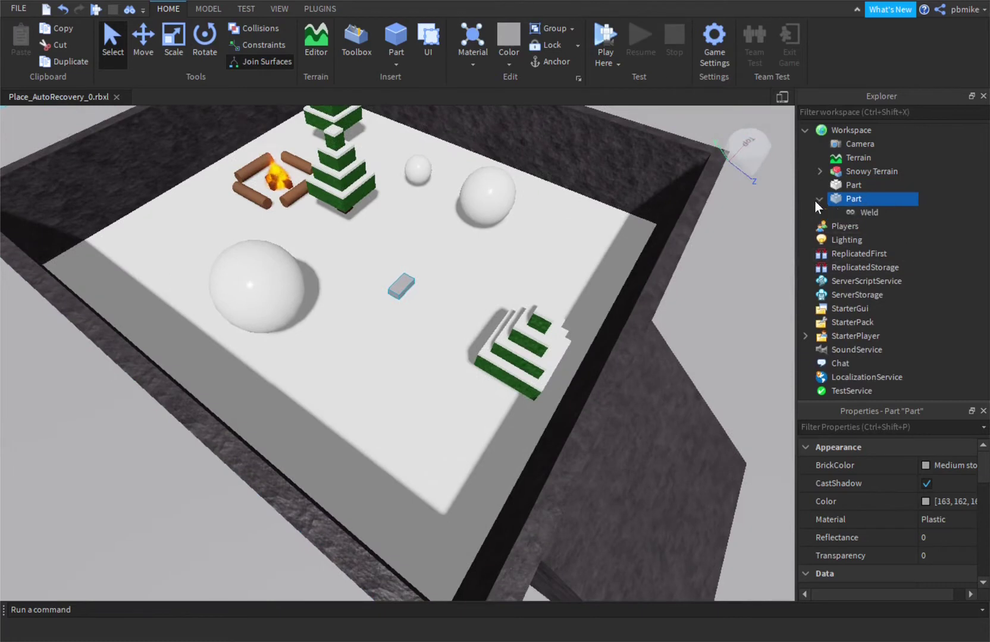
left_click(857, 213)
key("Delete")
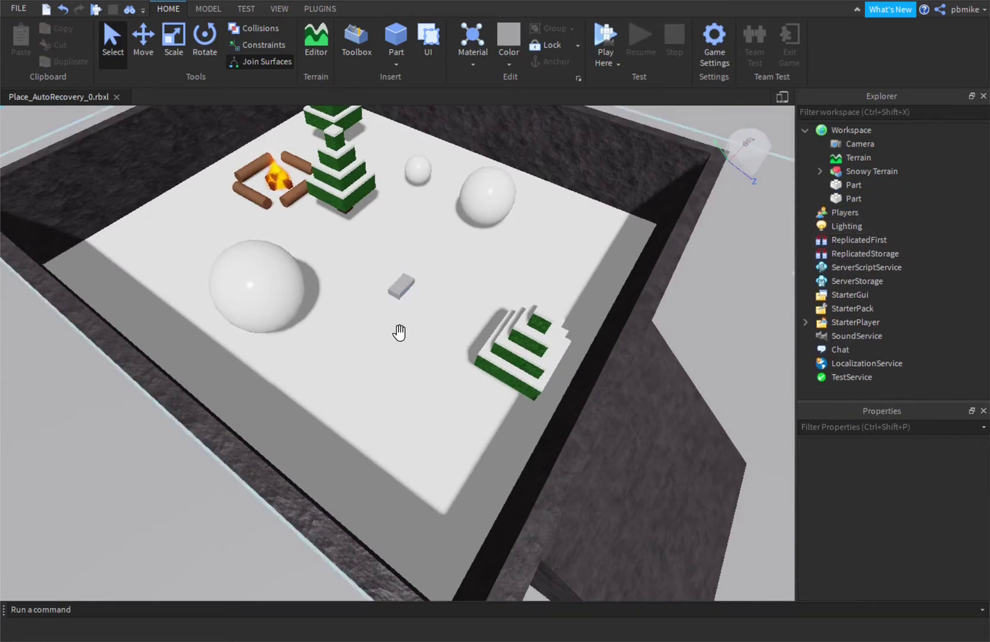
- Scale the new block part lengthwise in both directions into a long strip running across the snow area
left_click(415, 302)
left_click(143, 41)
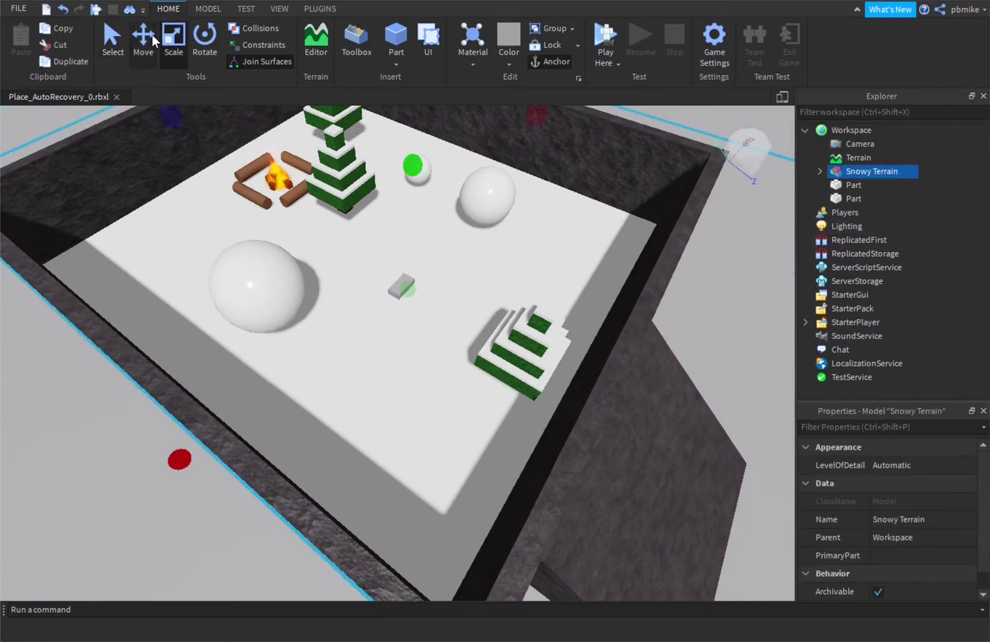
left_click(204, 42)
left_click(173, 42)
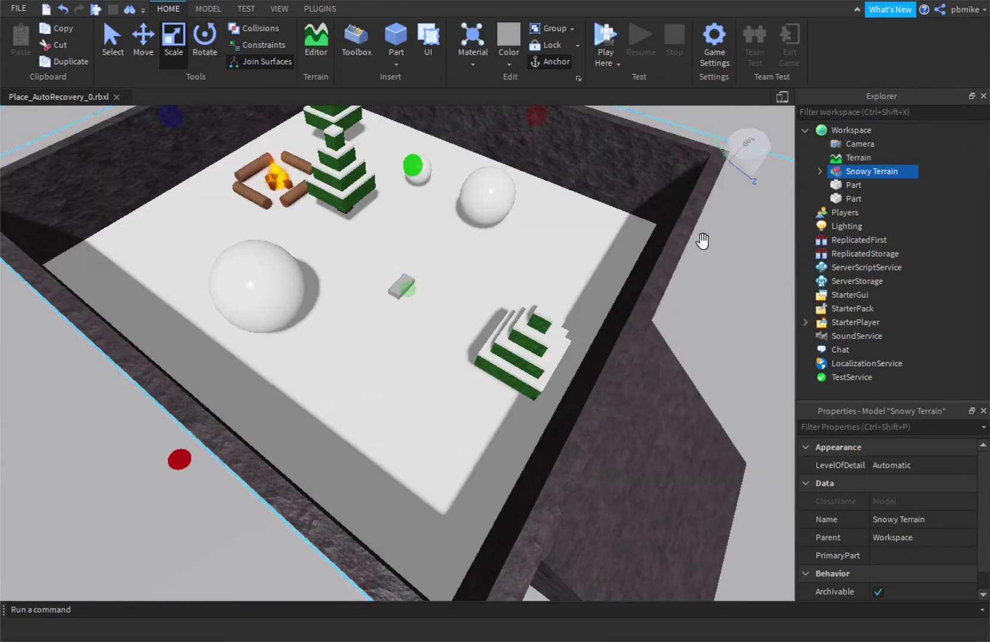
left_click(854, 185)
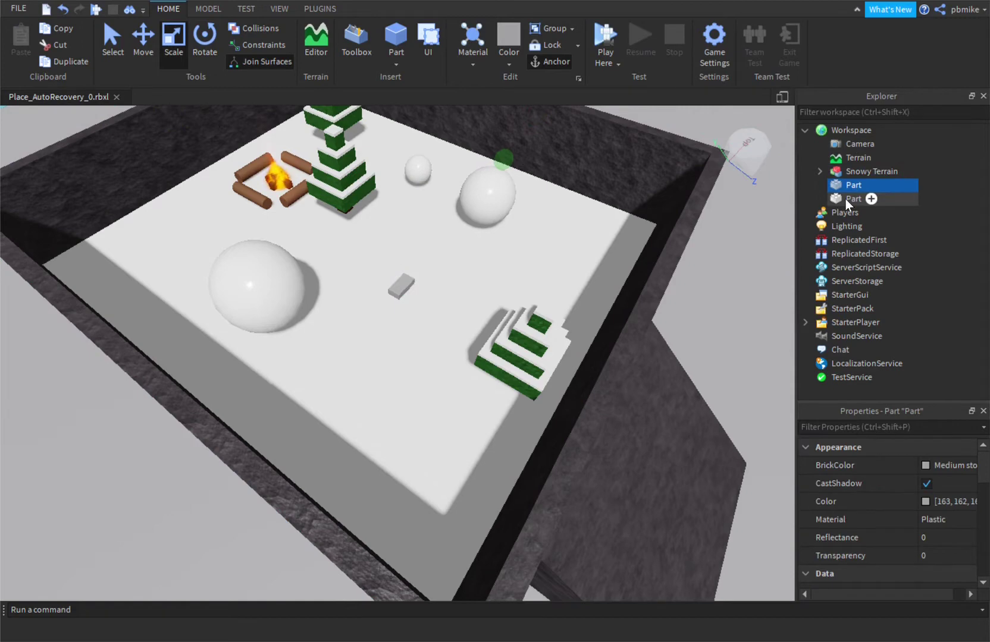
left_click(404, 293)
left_click_drag(434, 305, 601, 476)
scroll(619, 357, "down", 3)
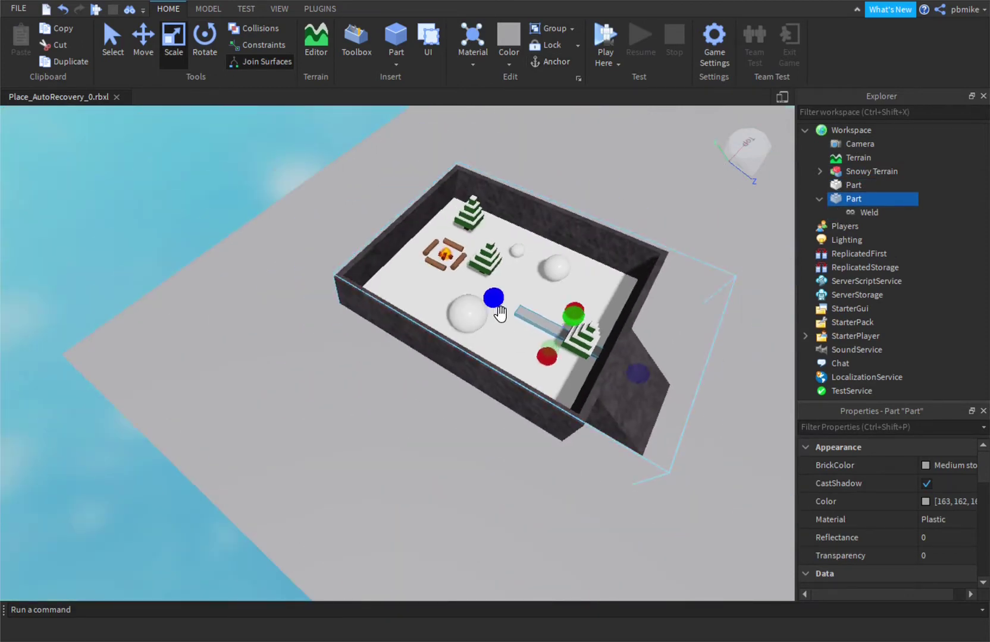
left_click_drag(500, 314, 309, 285)
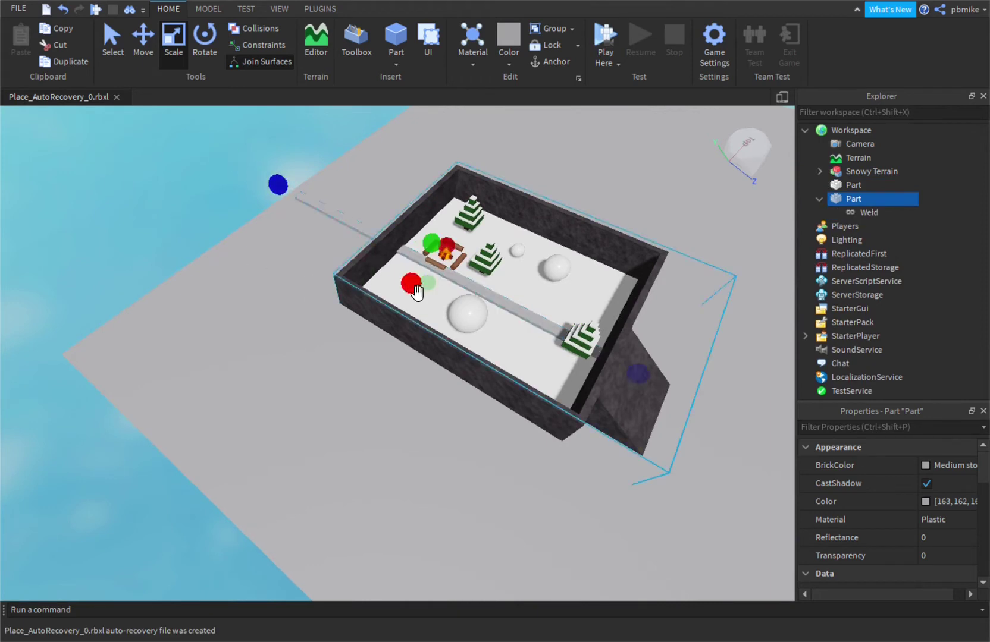
- Widen the strip into a large flat slab and trim its length and width to roughly the terrain's footprint
left_click_drag(416, 292, 209, 578)
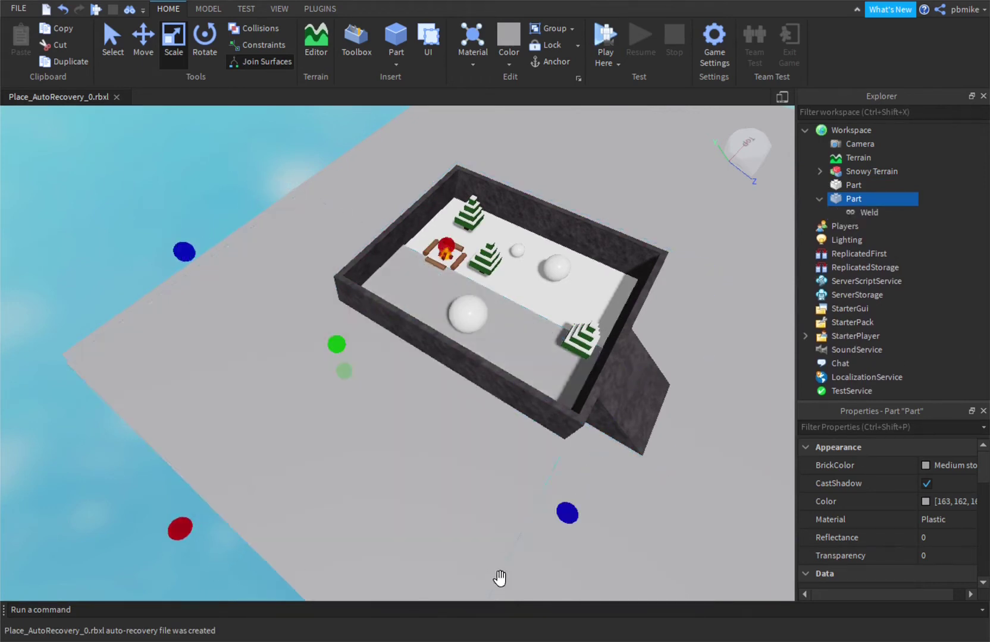
left_click_drag(574, 522, 467, 447)
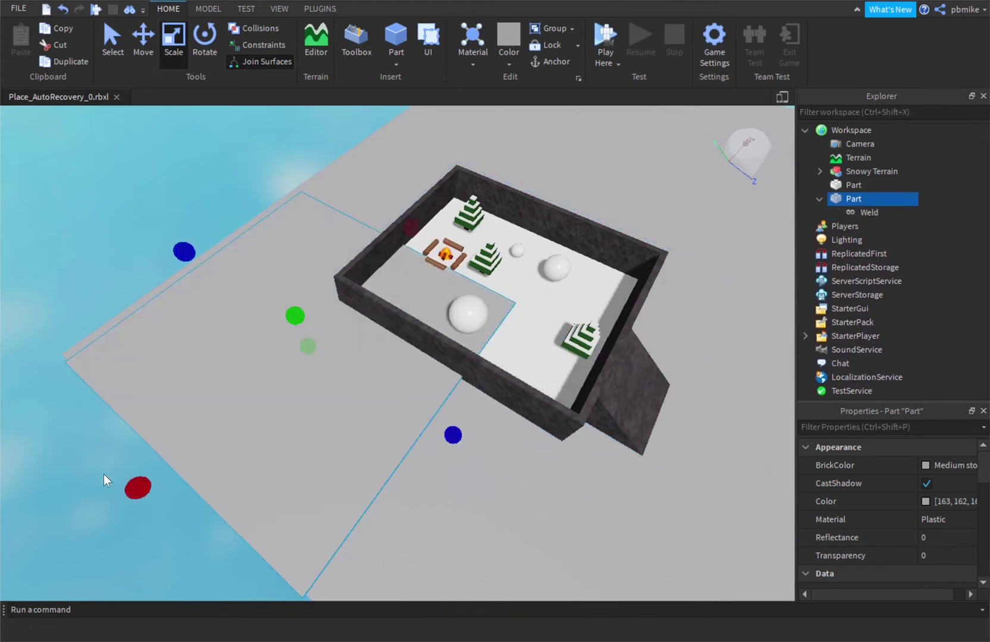
left_click_drag(138, 488, 195, 433)
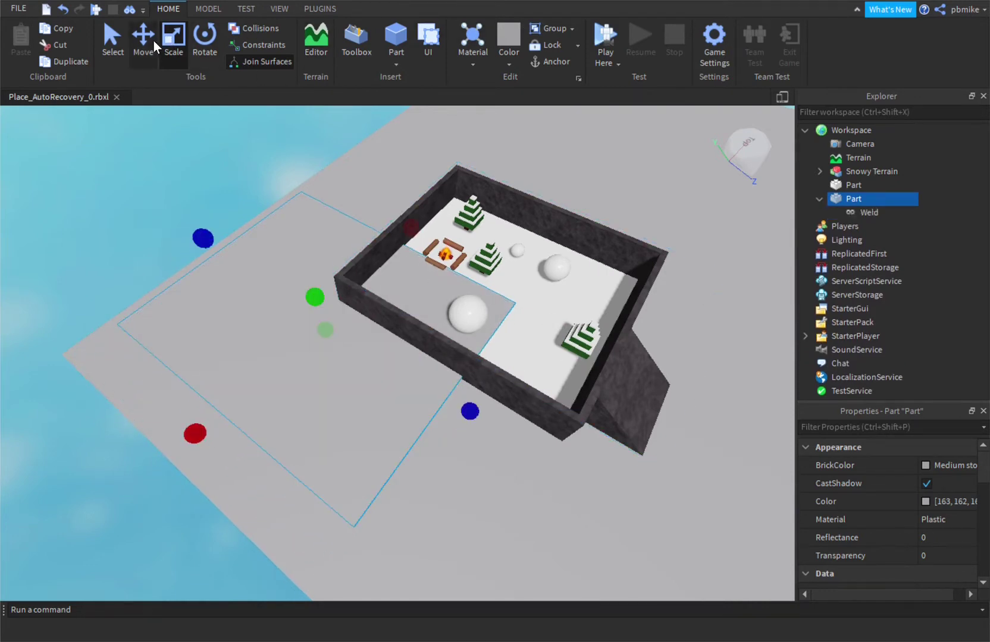
- Move the slab up and shift it sideways so that it hovers over the whole walled snow area
key("ctrl+2")
left_click_drag(327, 288, 298, 185)
left_click_drag(23, 400, 285, 359)
left_click_drag(620, 243, 837, 436)
right_click_drag(484, 508, 483, 509)
key("s")
key("d")
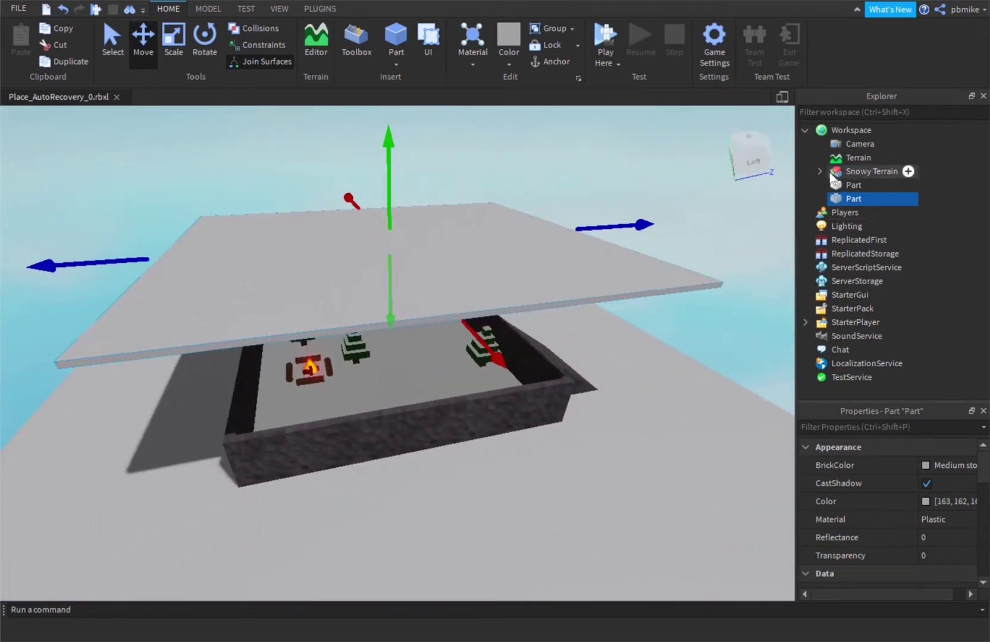
- Anchor the hovering slab and add a ParticleEmitter to it
left_click(120, 46)
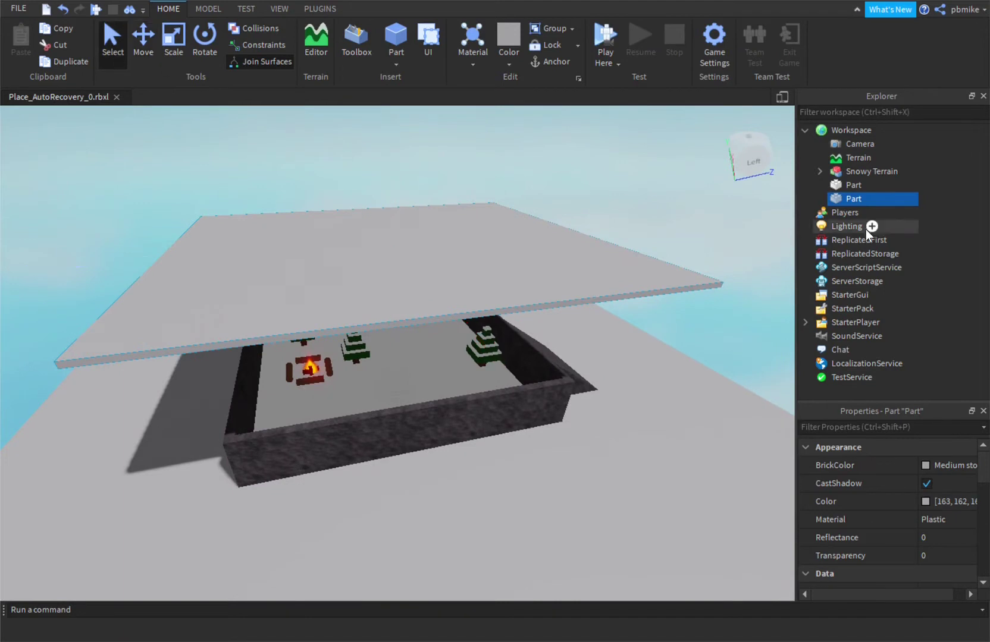
left_click(209, 8)
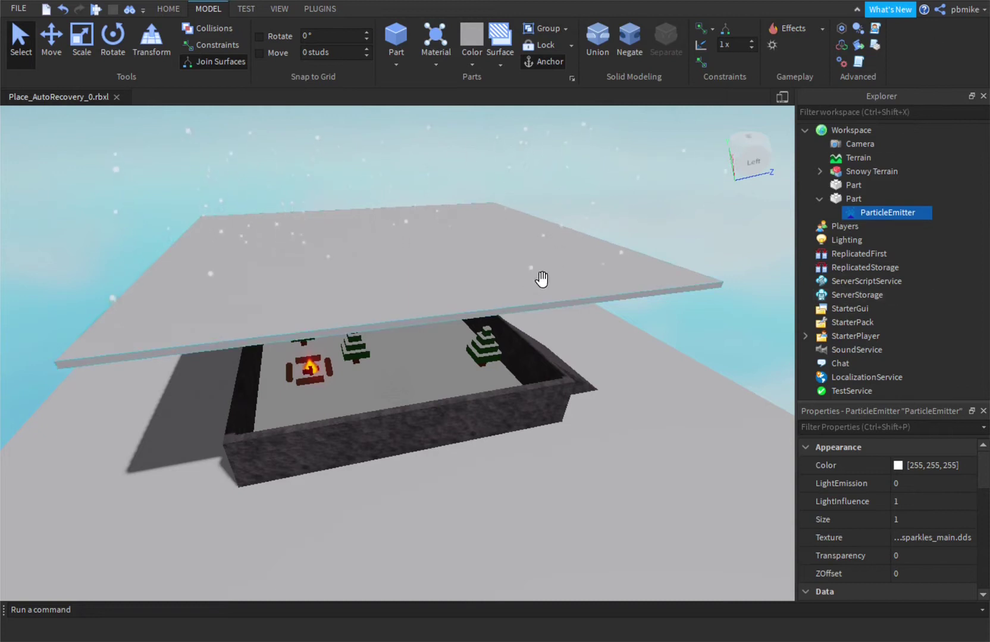
- Set the ParticleEmitter's LightEmission to 300 and its LightInfluence to 10000
left_click(904, 484)
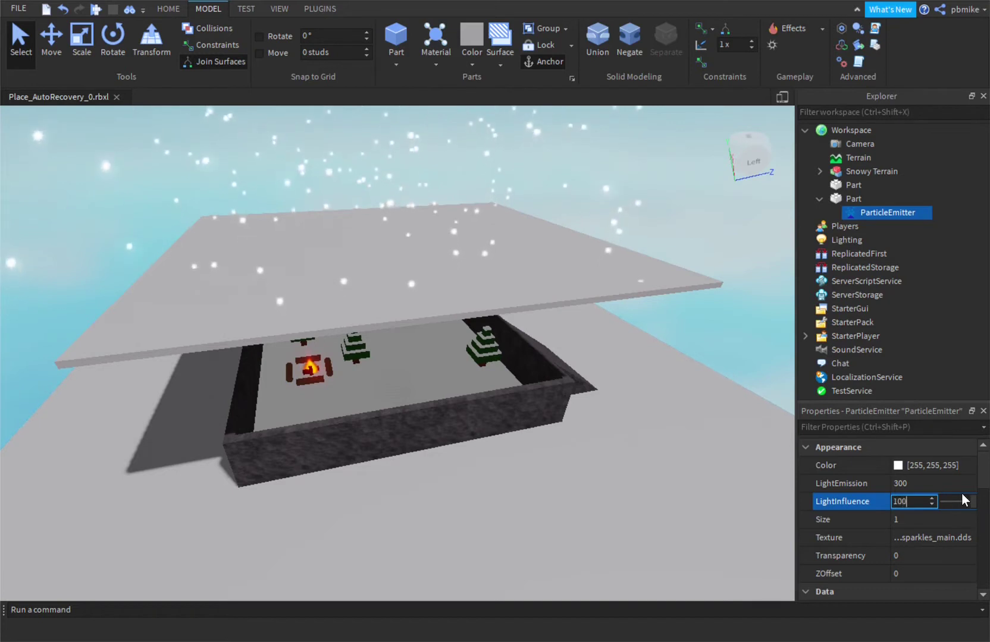
type("00")
key("Return")
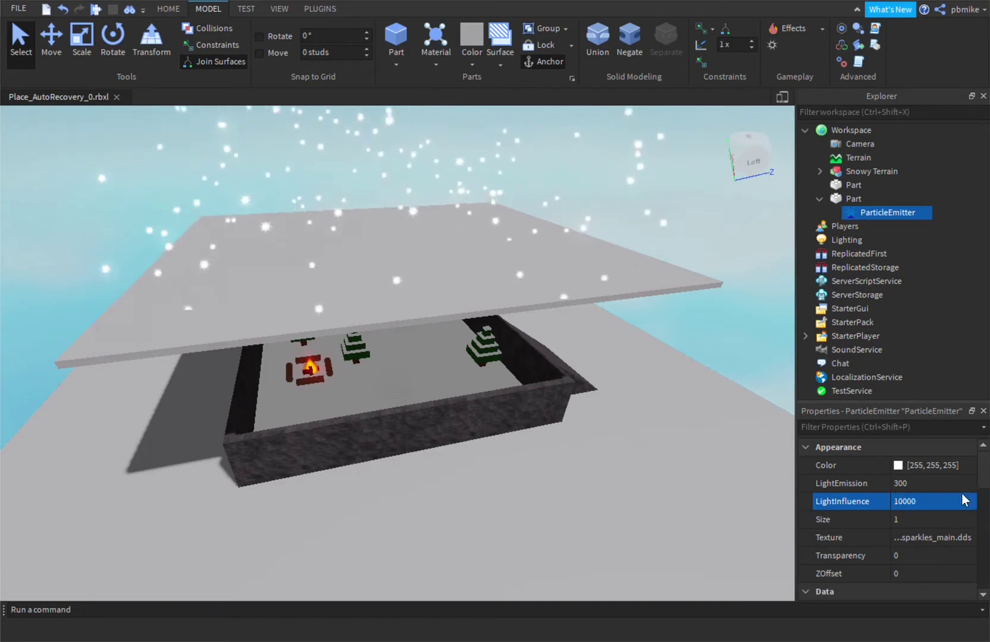
- Set the ParticleEmitter's Lifetime to 100 and its Rate to 10000
scroll(821, 513, "down", 2)
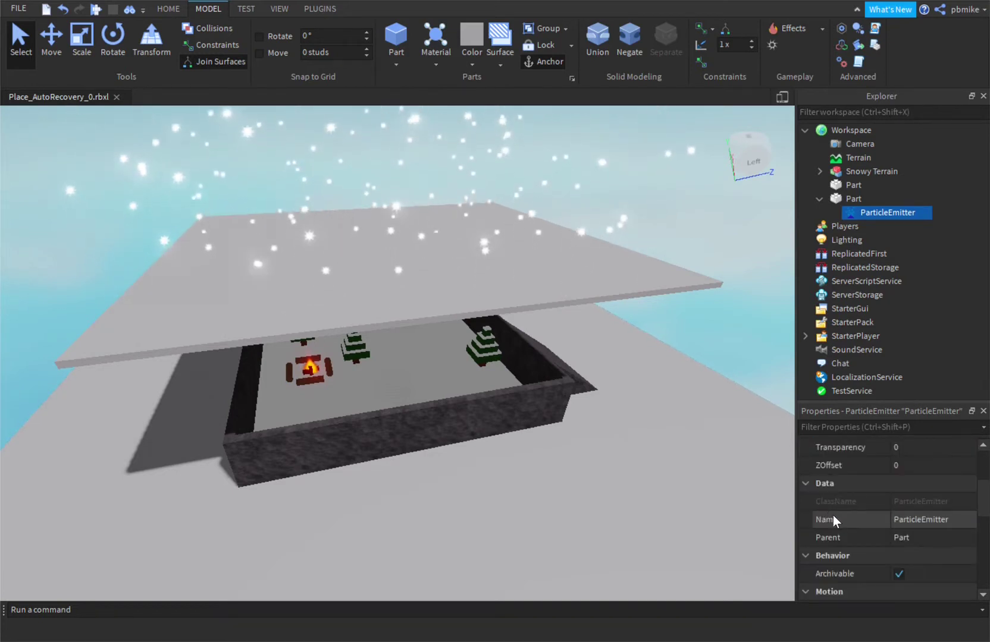
scroll(843, 519, "down", 2)
scroll(865, 537, "down", 1)
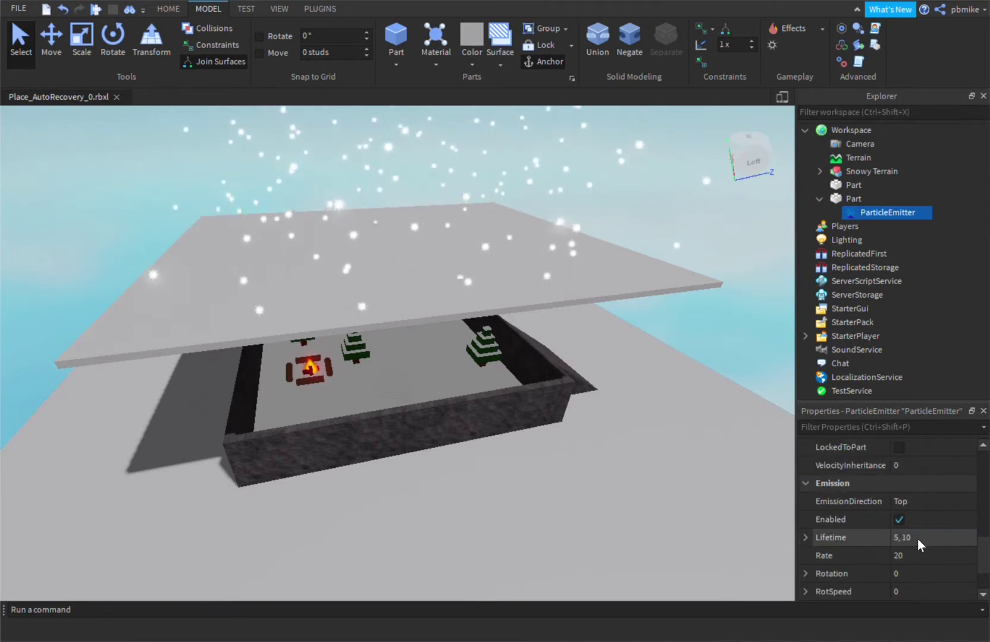
left_click(917, 539)
type("100")
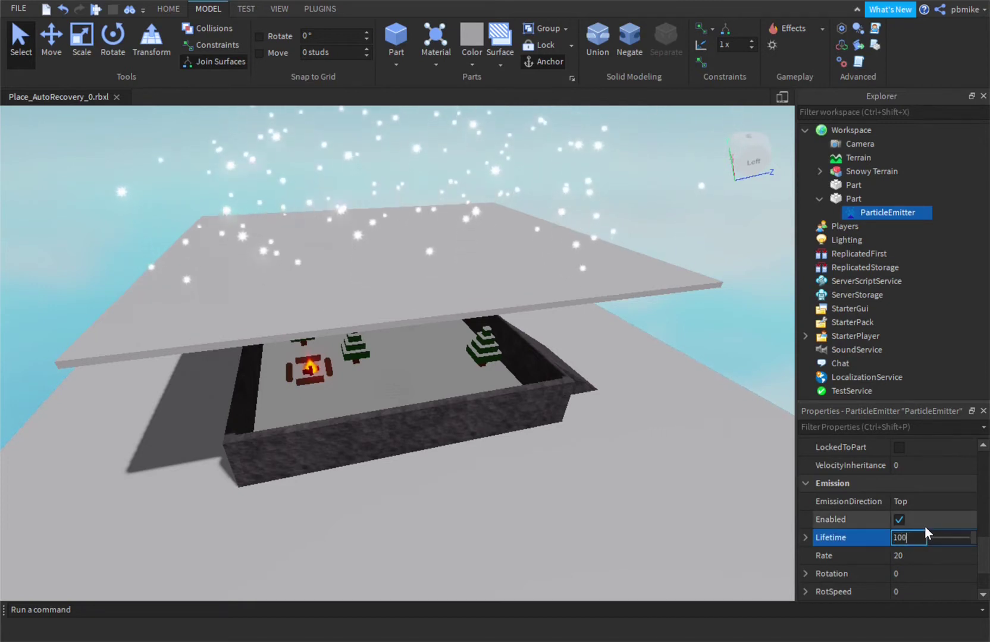
key("Return")
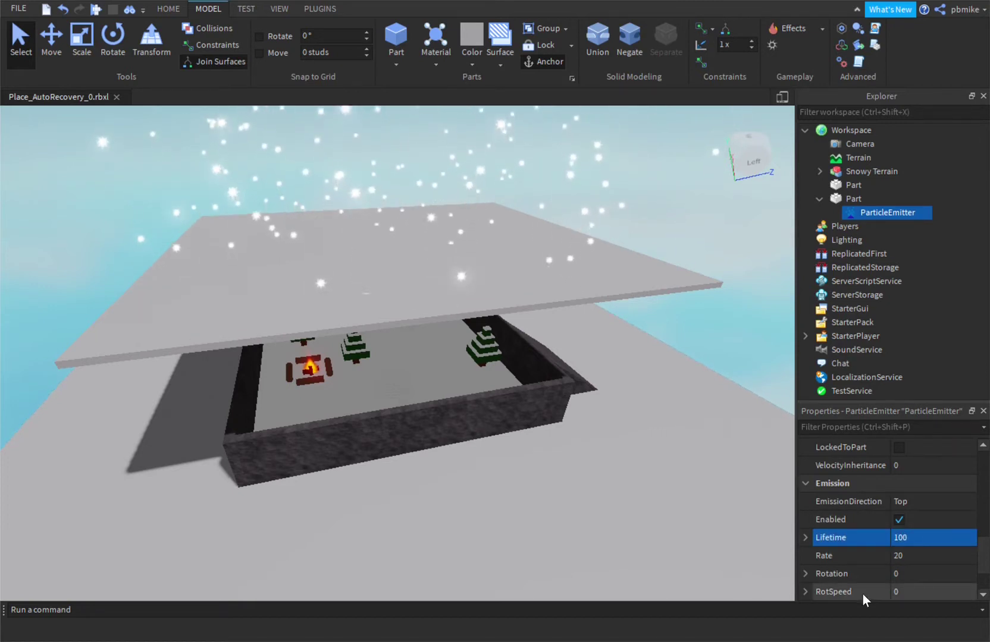
left_click(924, 554)
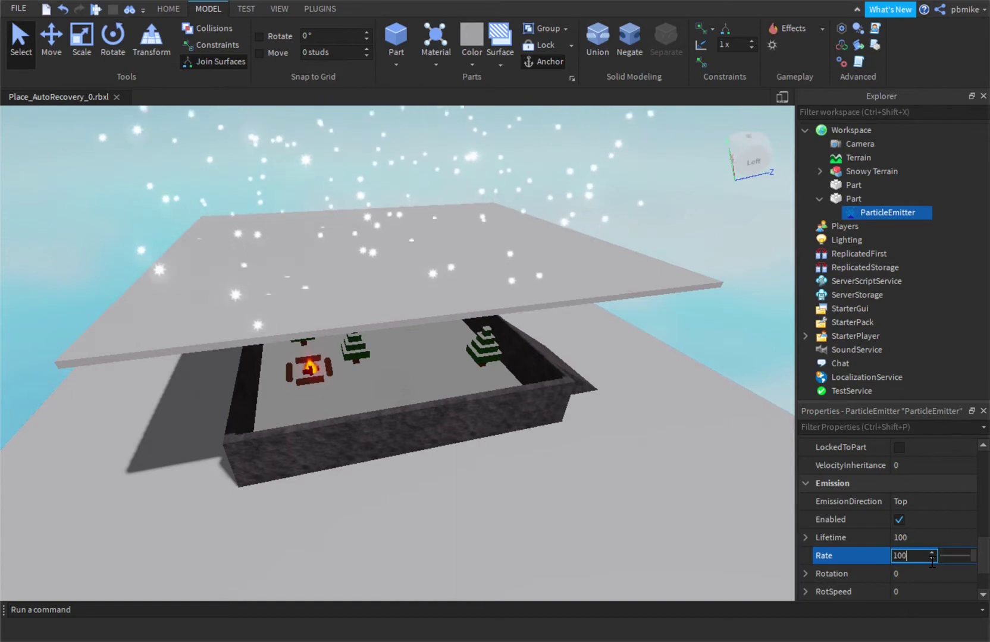
key("Return")
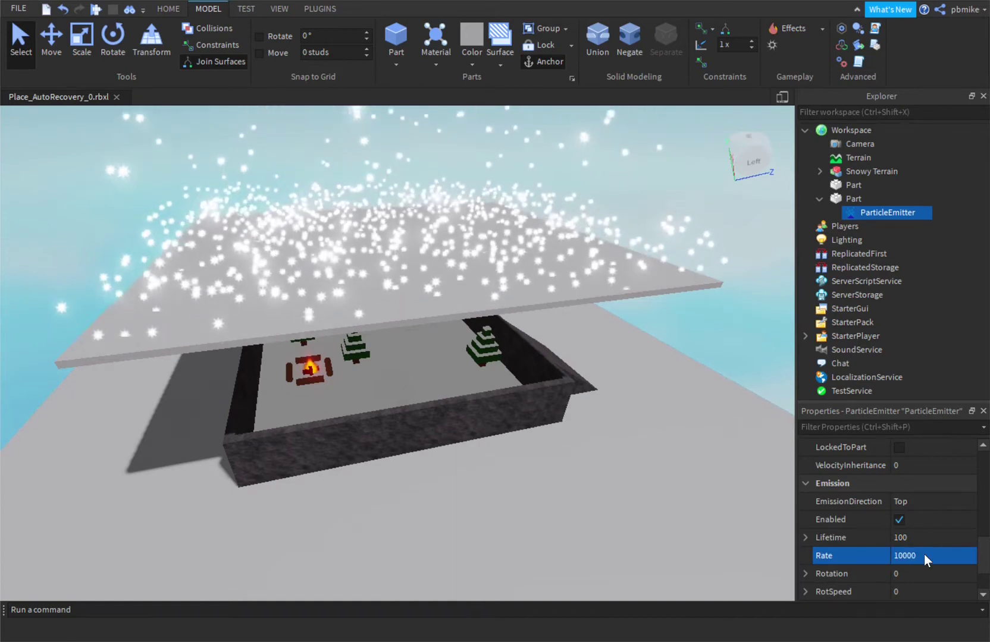
- Look through the ParticleEmitter's properties and examine from several angles which way the particles travel from the slab
scroll(926, 551, "down", 1)
scroll(789, 522, "up", 5)
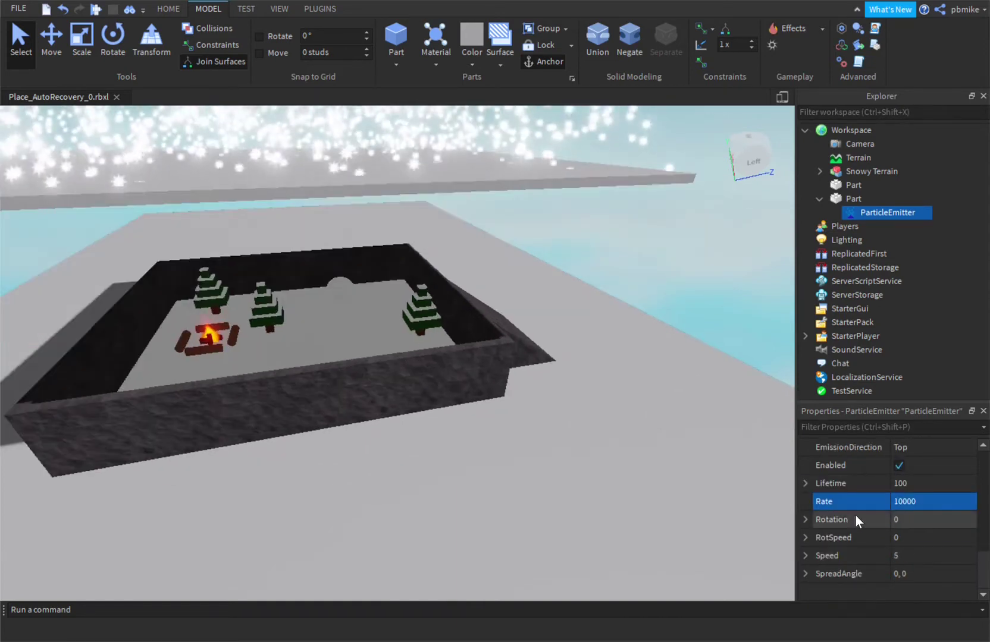
scroll(855, 514, "up", 3)
scroll(854, 514, "down", 2)
scroll(854, 513, "up", 5)
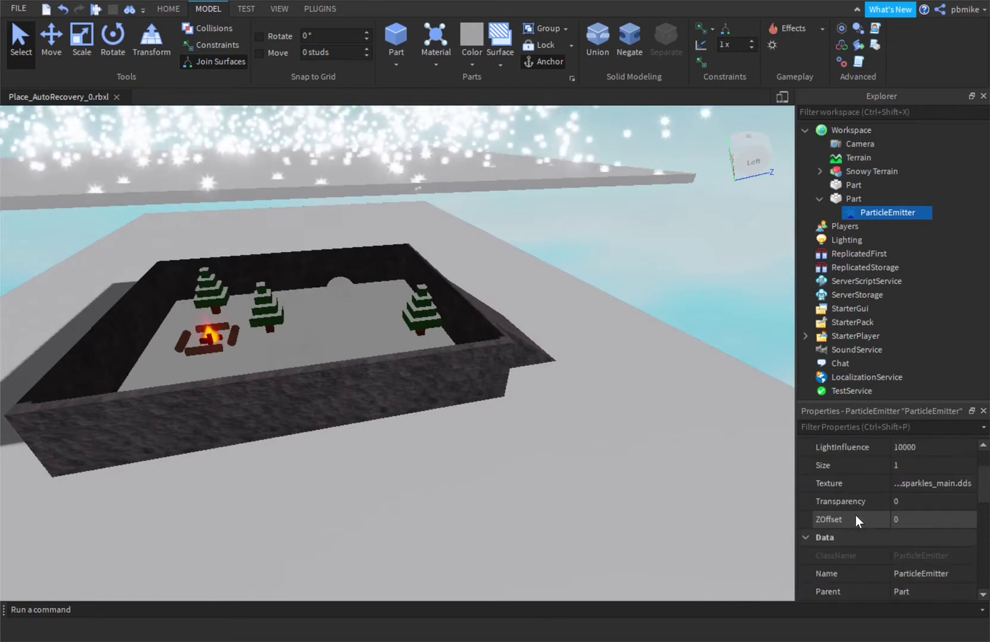
scroll(854, 514, "up", 1)
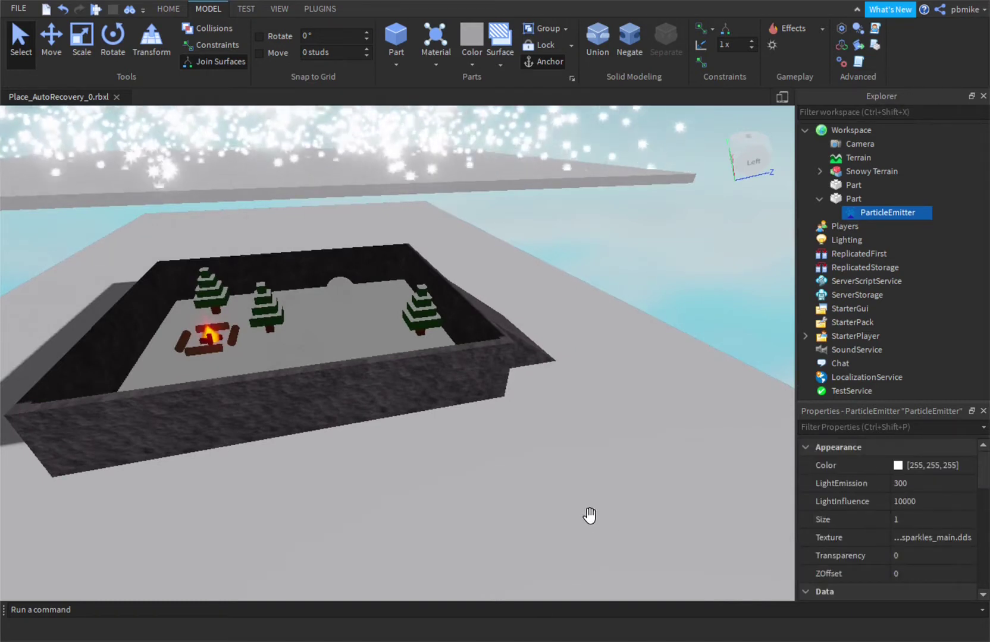
scroll(850, 562, "down", 1)
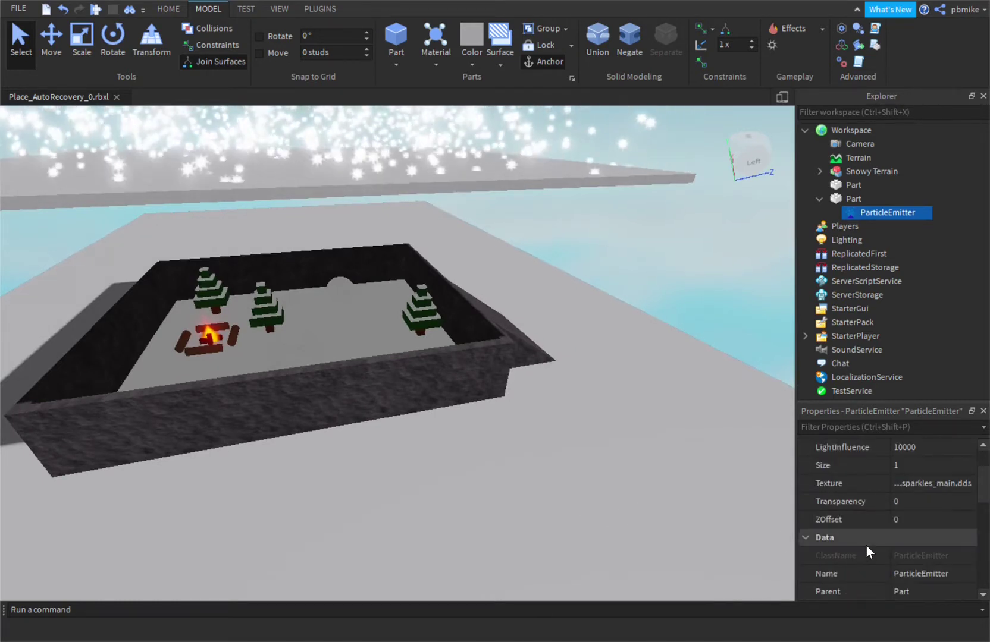
scroll(869, 545, "down", 4)
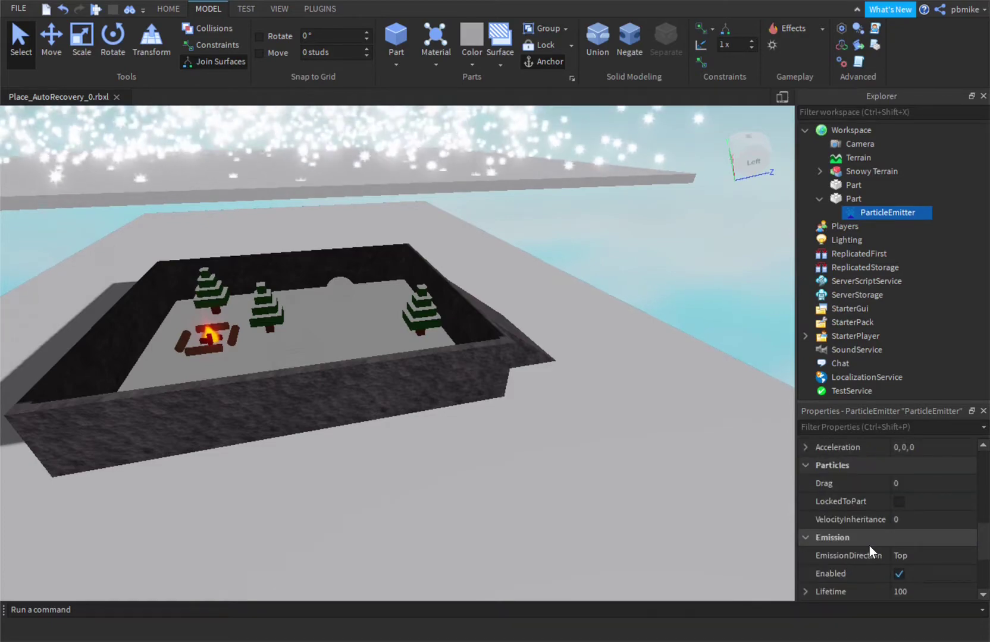
scroll(869, 544, "up", 4)
right_click_drag(506, 449, 499, 441)
scroll(499, 441, "up", 3)
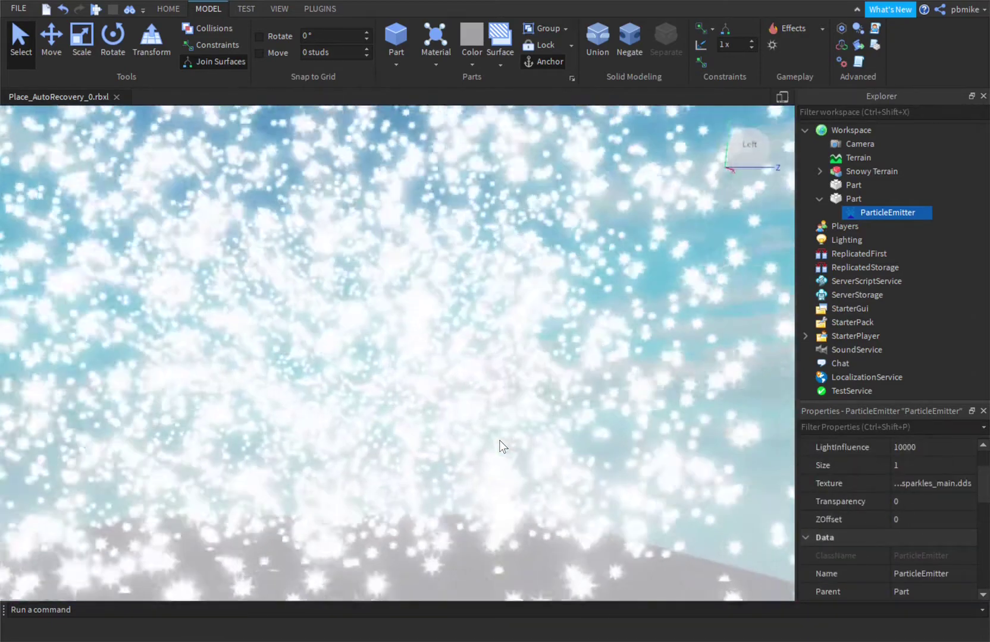
scroll(498, 440, "down", 5)
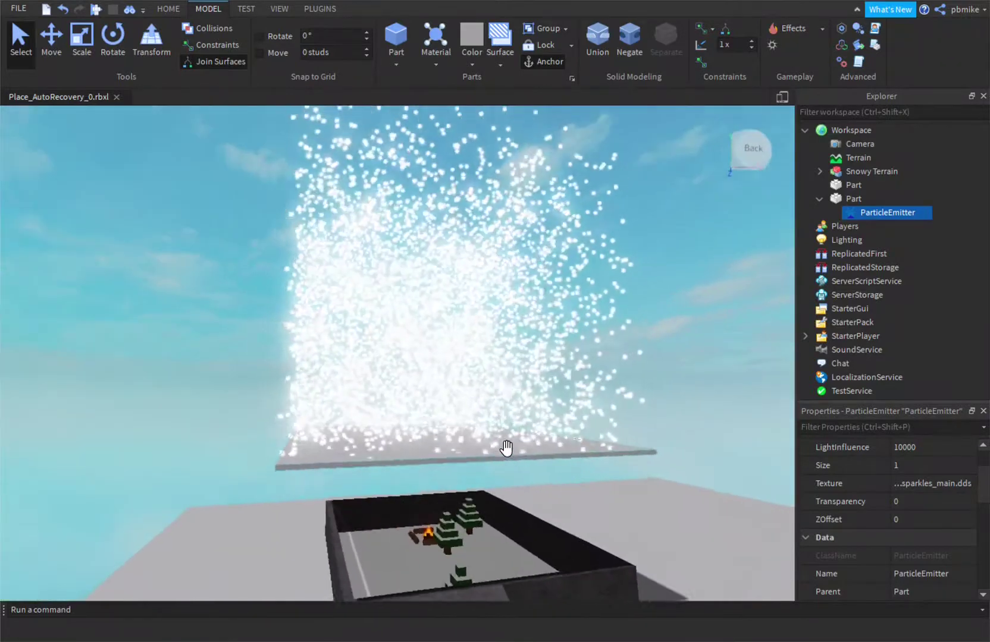
scroll(506, 448, "down", 2)
scroll(506, 449, "up", 2)
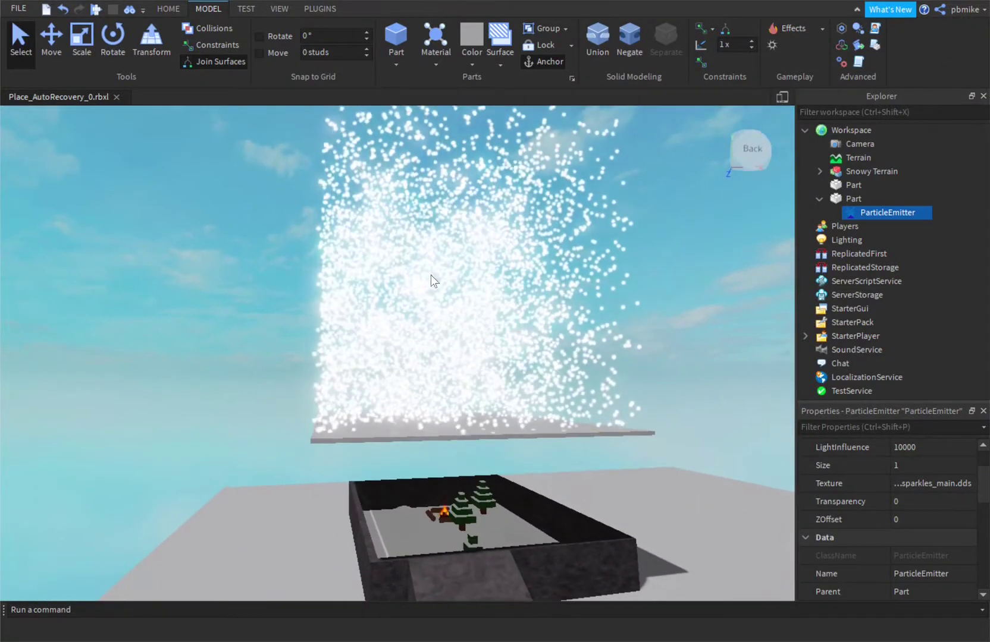
- Rotate the hovering slab about 177° to flip it upside down so that its particles fall toward the ground
left_click(112, 38)
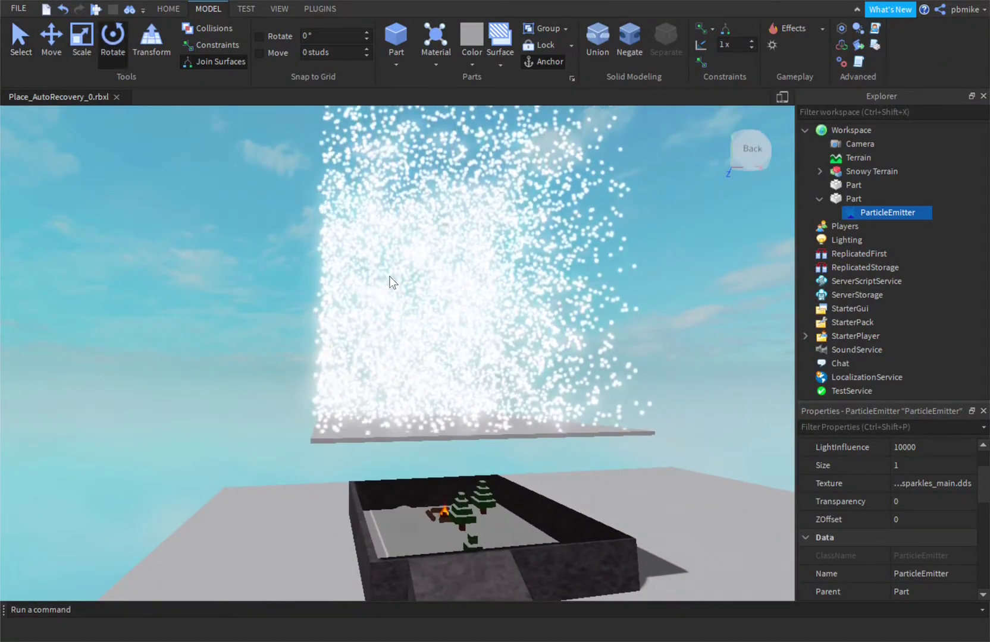
left_click(474, 439)
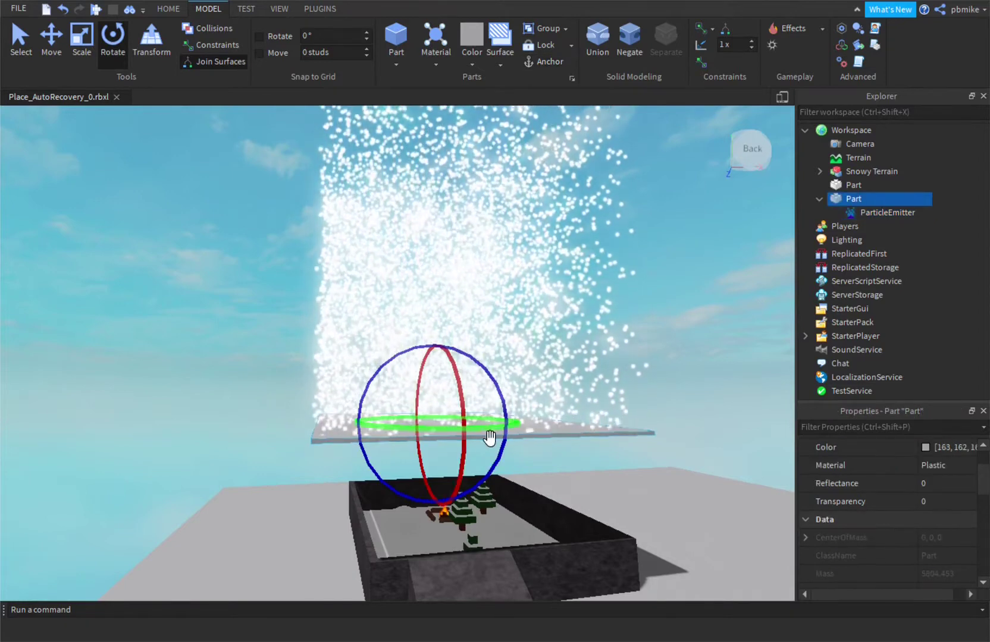
left_click_drag(406, 353, 476, 495)
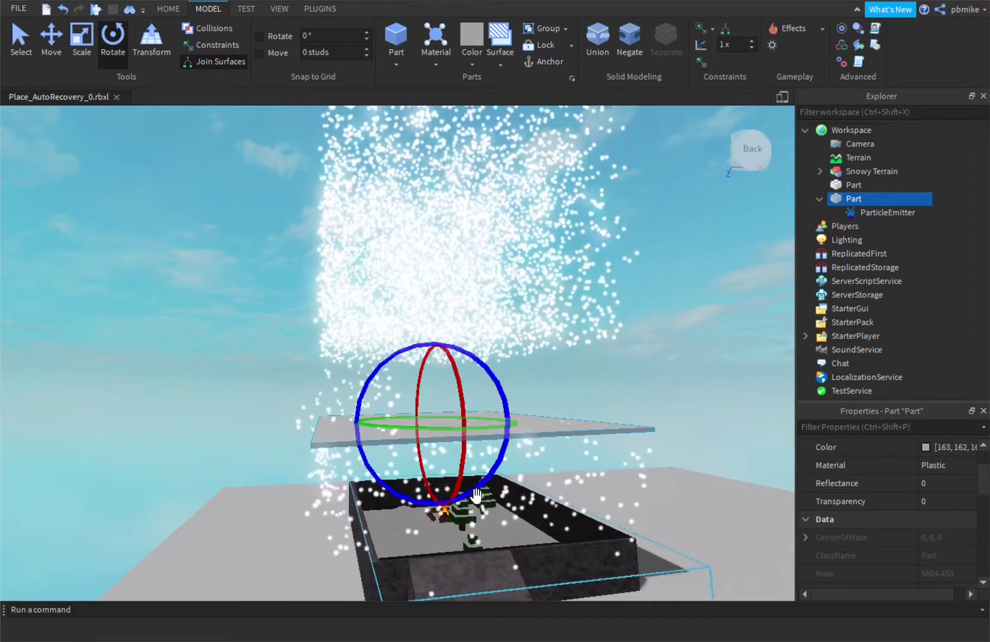
left_click(685, 499)
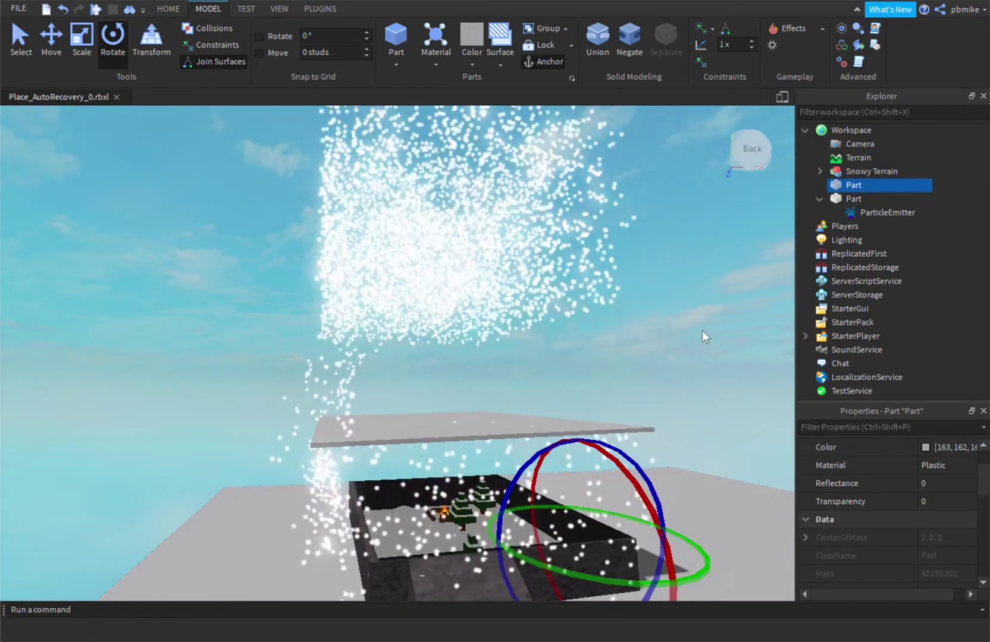
right_click_drag(702, 331, 704, 333)
scroll(705, 333, "up", 3)
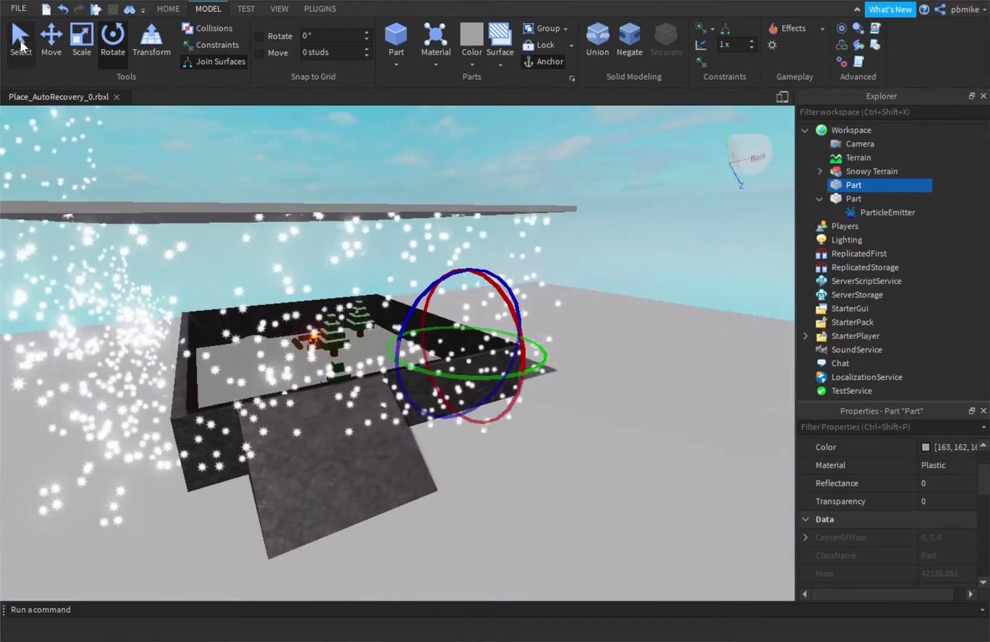
- Move the flipped slab sideways along the X axis above the walled snow area
left_click(21, 46)
right_click_drag(625, 275, 593, 253)
scroll(572, 242, "down", 3)
scroll(593, 253, "up", 2)
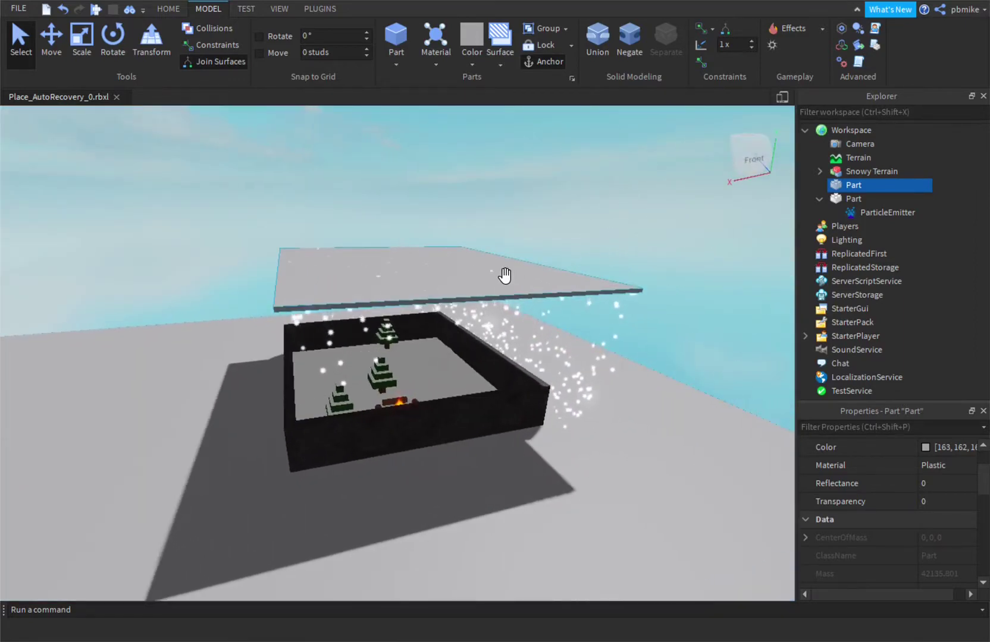
left_click(505, 277)
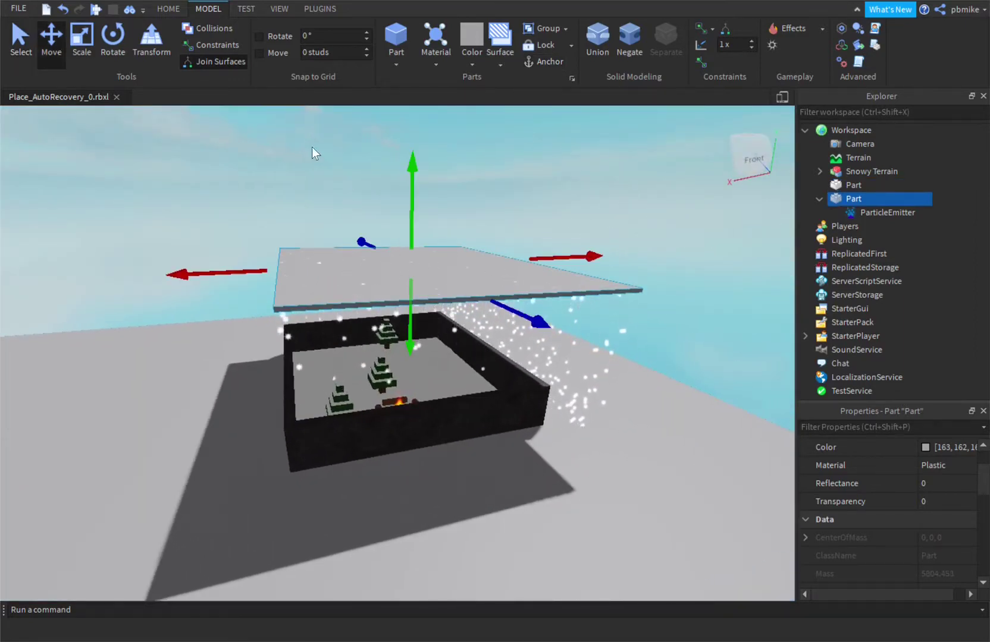
left_click_drag(241, 282, 141, 293)
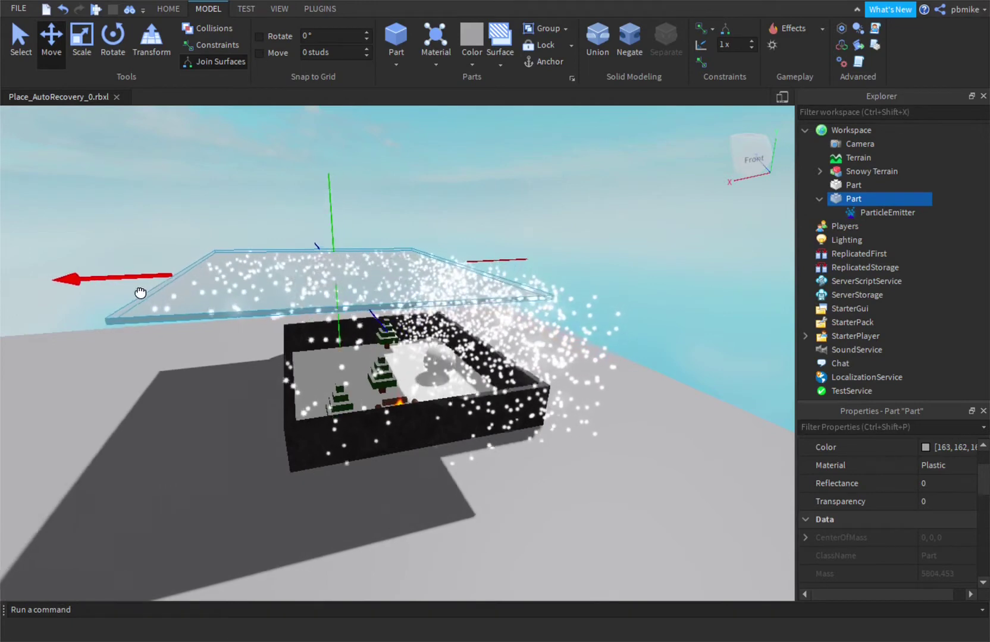
left_click_drag(59, 294, 144, 290)
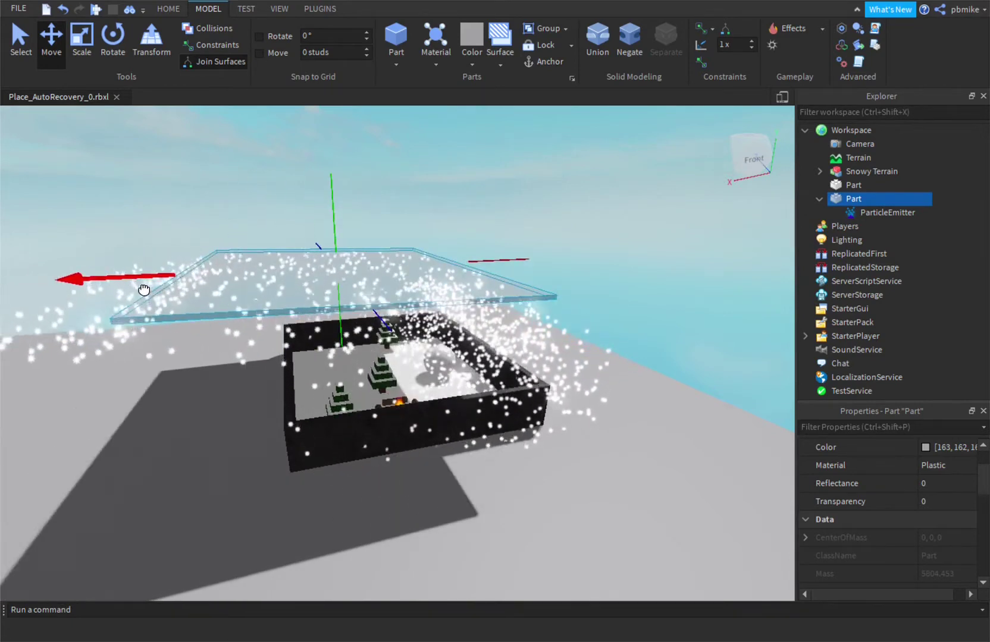
- Examine the falling particles from inside and around the walled snow area to check how well they cover it
right_click_drag(592, 240, 666, 214)
key("w")
key("d")
key("s")
key("w")
key("w")
key("d")
key("s")
key("w")
key("s")
key("w")
key("s")
key("s")
key("w")
key("d")
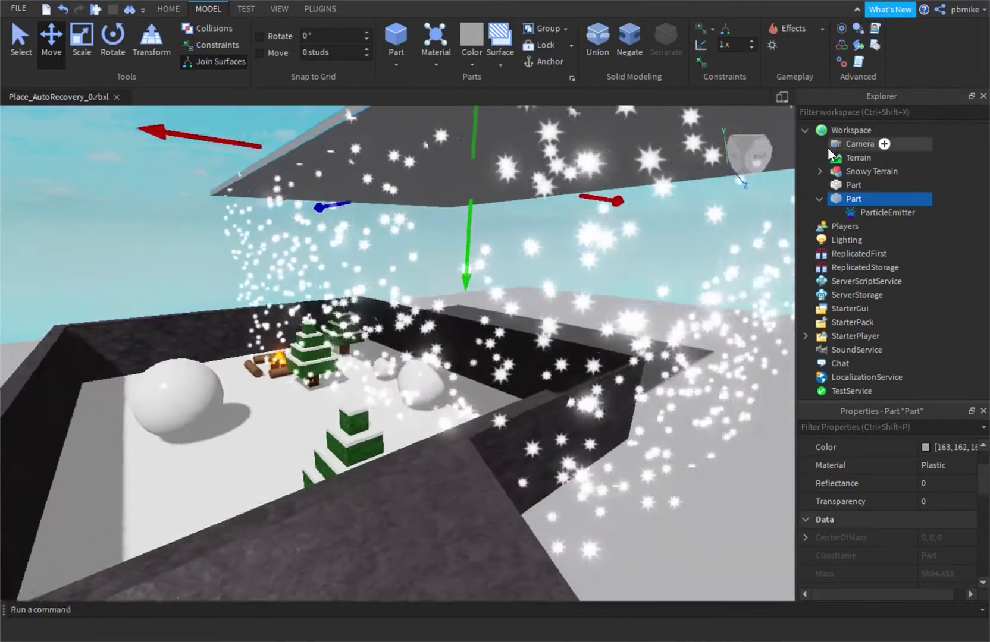
key("s")
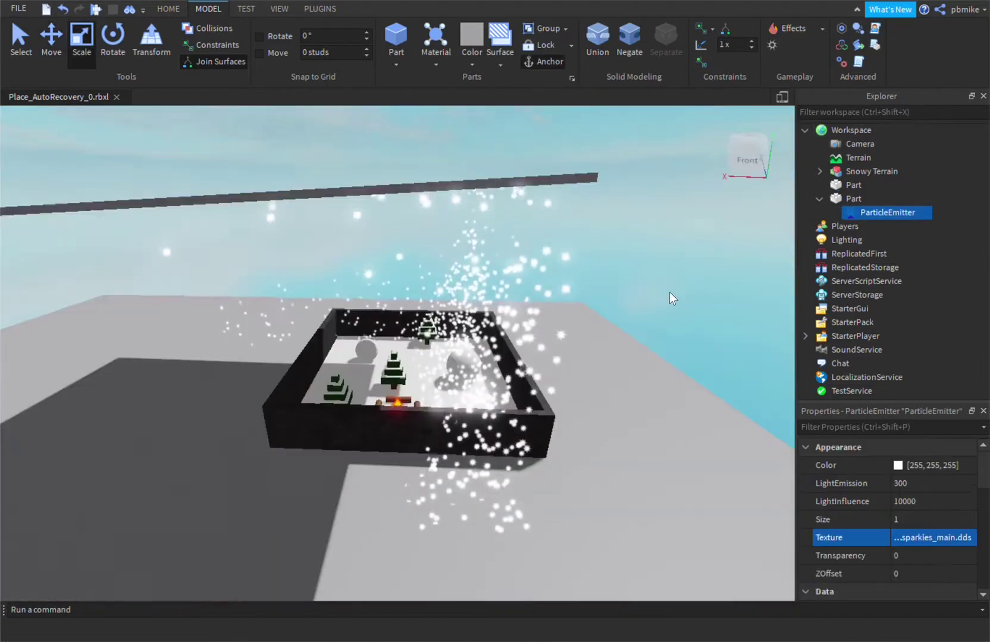
mouse_move(667, 296)
right_mouse_down()
mouse_move(674, 303)
mouse_move(667, 297)
right_mouse_up()
scroll(642, 284, "down", 2)
scroll(500, 276, "up", 3)
right_click_drag(465, 266, 479, 307)
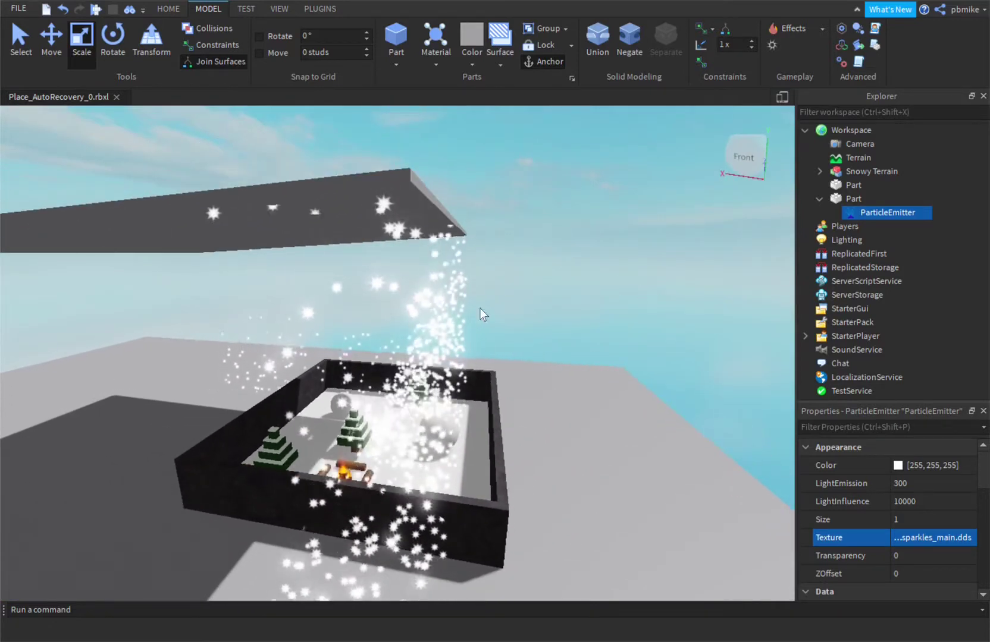
right_click_drag(536, 295, 529, 314)
- Select the hovering slab and turn on its Anchored property
left_click(529, 314)
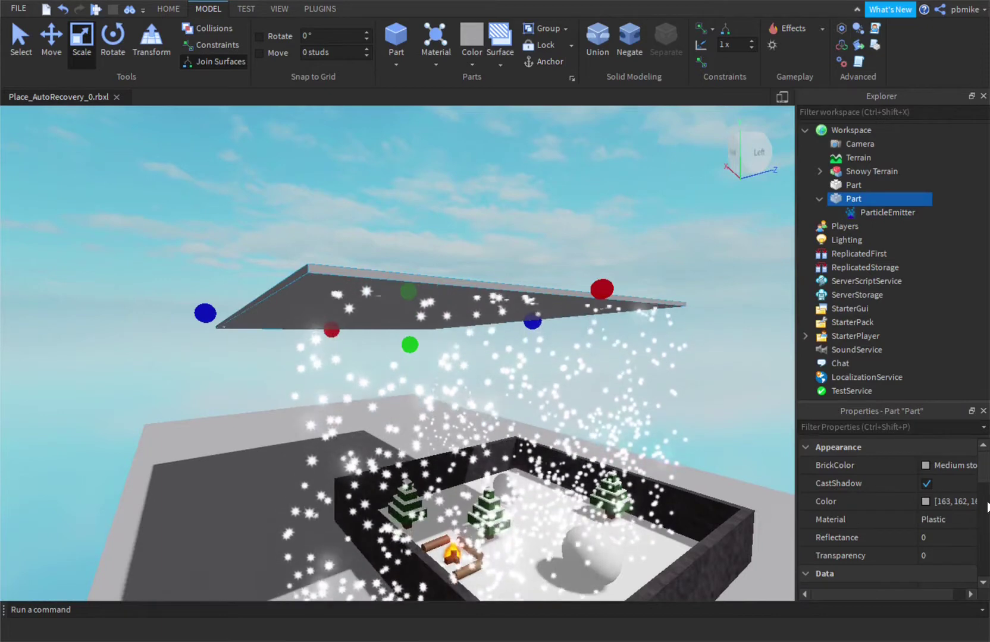
scroll(868, 545, "down", 6)
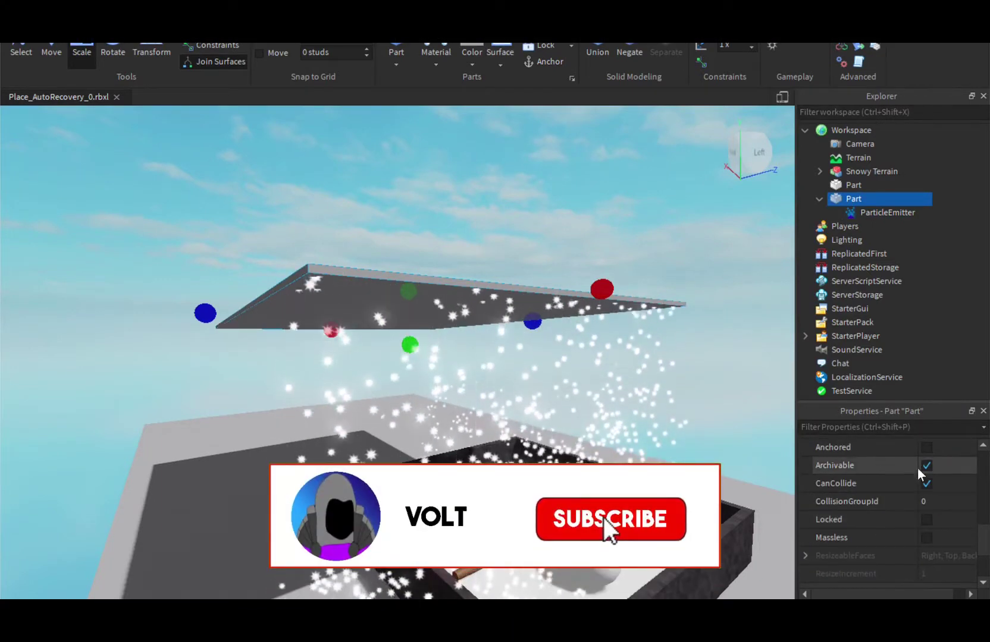
left_click(927, 450)
left_click(927, 450)
scroll(875, 531, "up", 1)
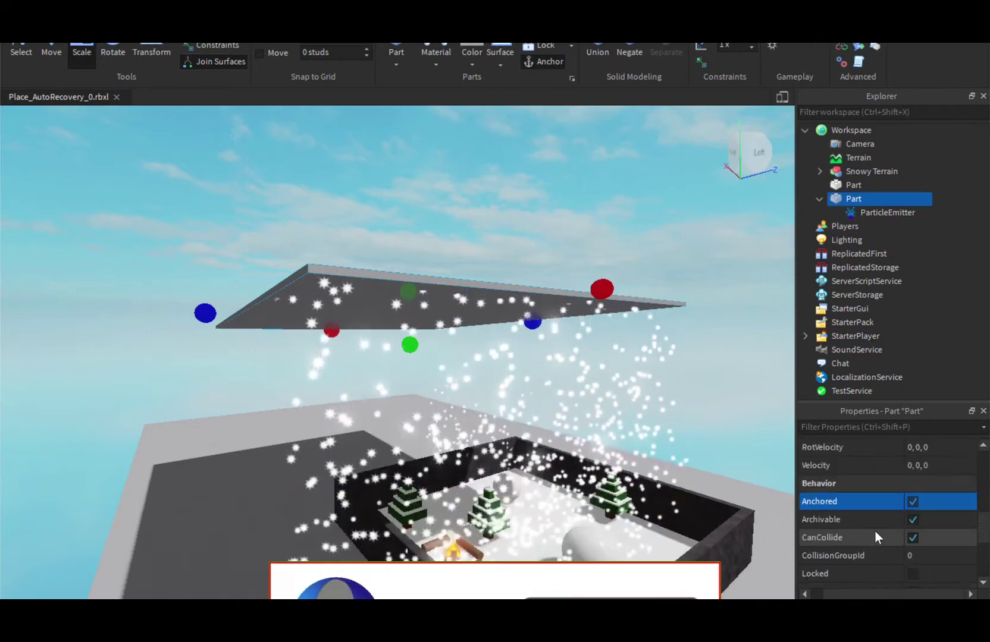
- Set the slab's Transparency to 1
scroll(875, 531, "up", 2)
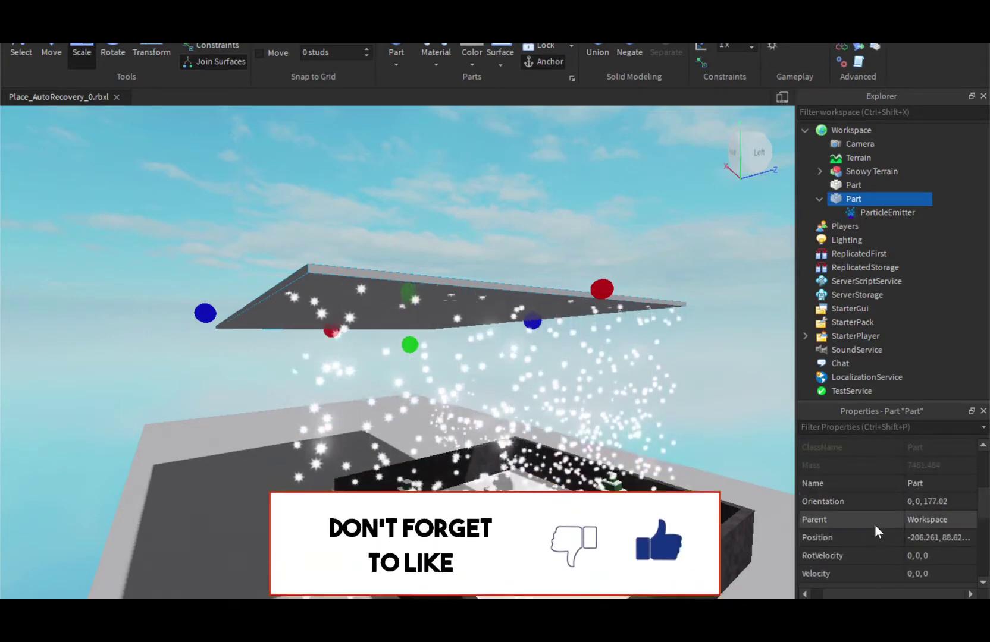
scroll(875, 524, "down", 1)
scroll(874, 522, "down", 3)
scroll(869, 502, "up", 5)
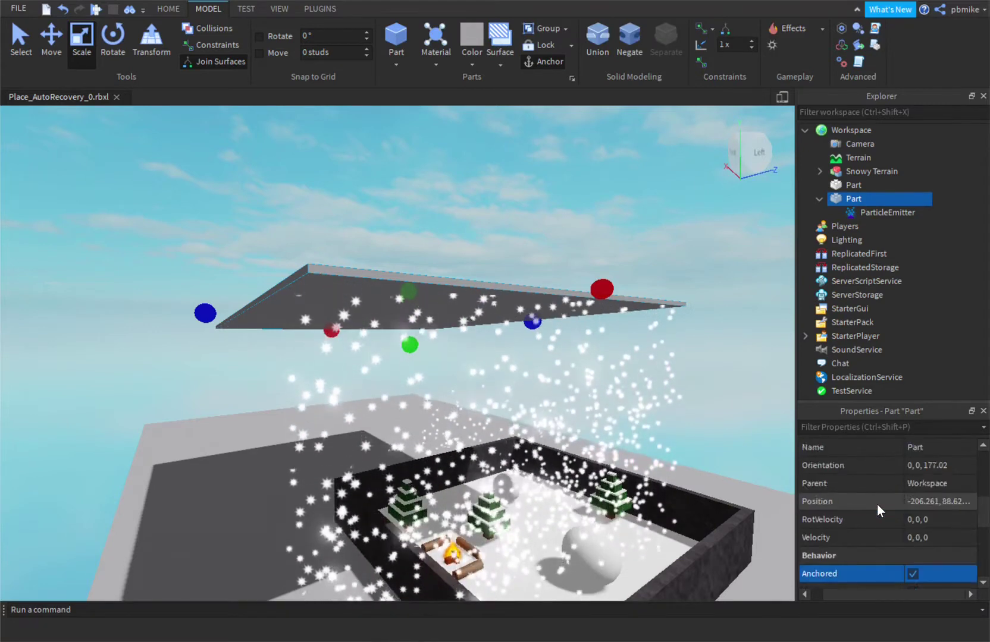
scroll(876, 504, "up", 3)
scroll(877, 504, "up", 1)
left_click(938, 557)
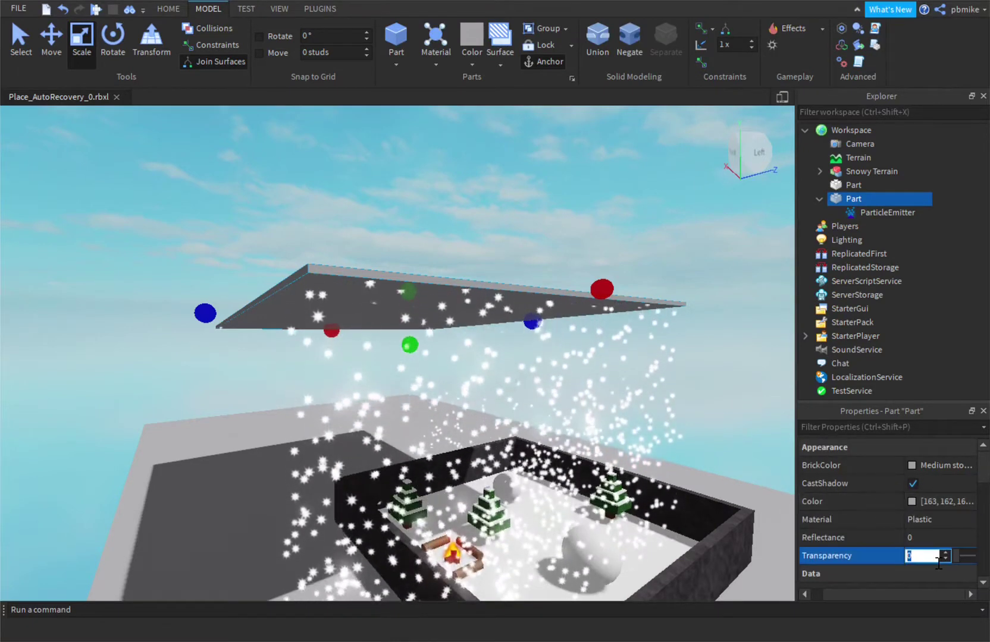
type("1")
key("Return")
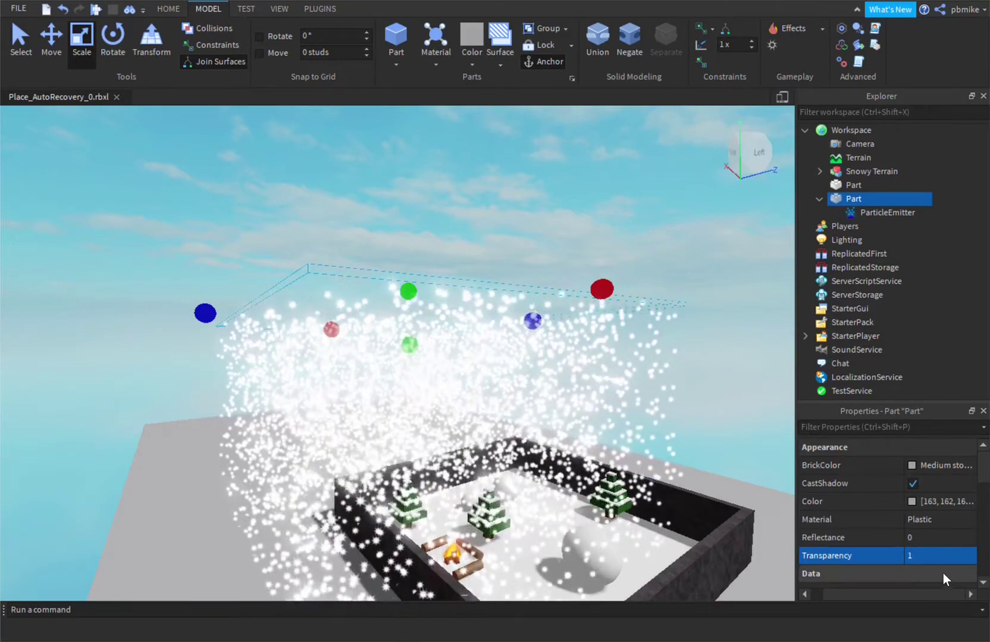
- Reposition the invisible slab along its X and Z axes so that the snow falls over the whole walled area
key("a")
right_click_drag(730, 577, 730, 579)
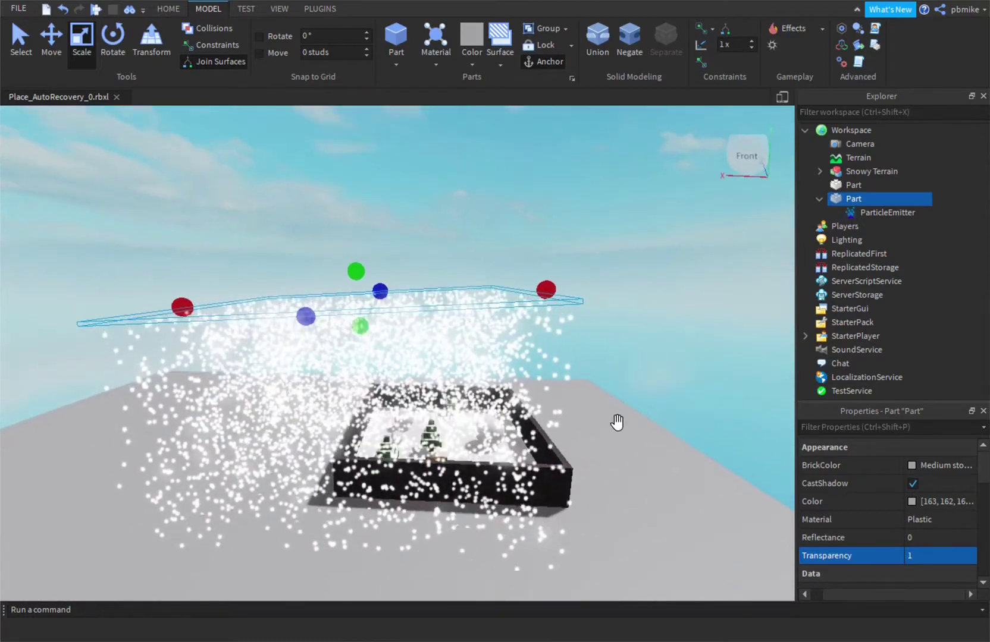
left_click(51, 37)
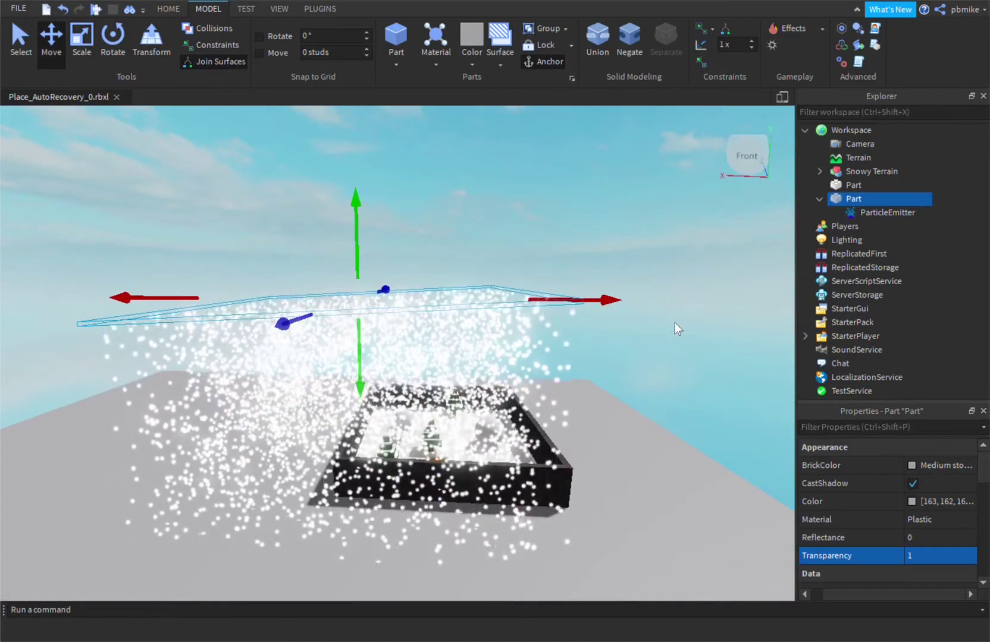
left_click_drag(615, 303, 715, 346)
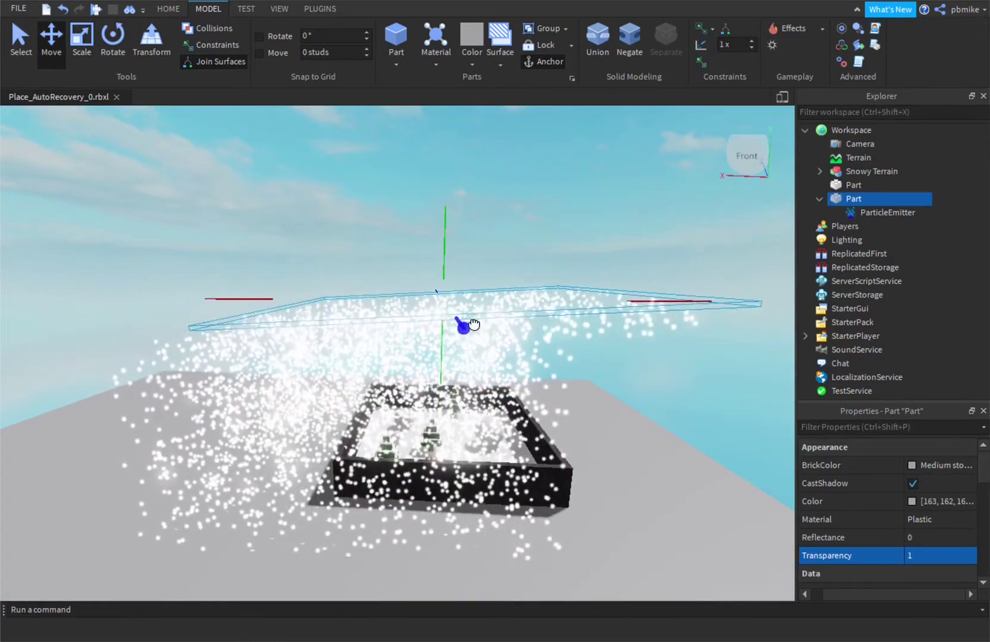
left_click_drag(471, 292, 481, 331)
key("w")
key("a")
right_click_drag(481, 331, 526, 442)
key("a")
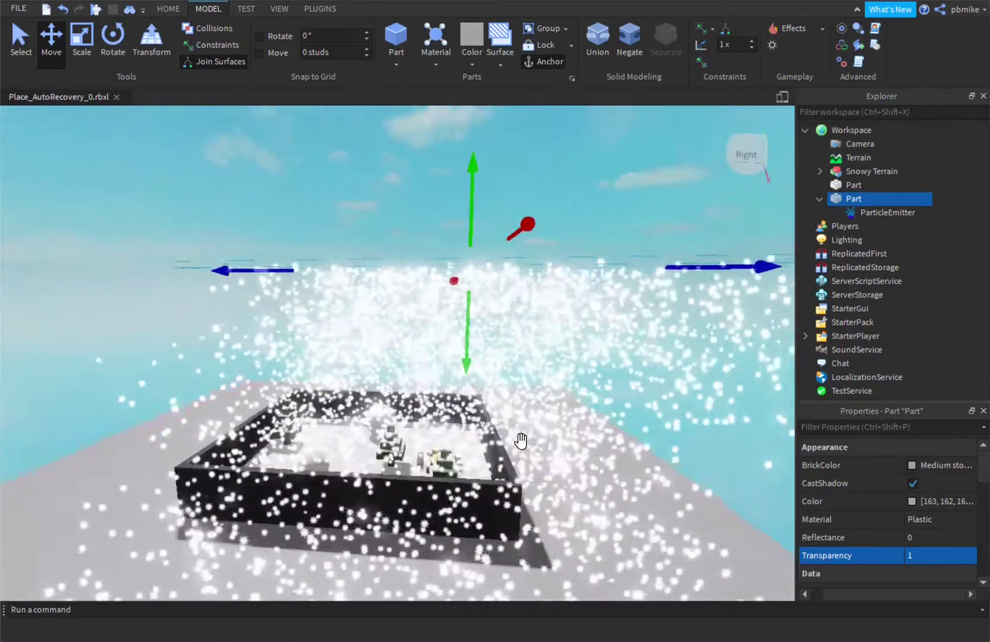
left_click_drag(380, 278, 275, 290)
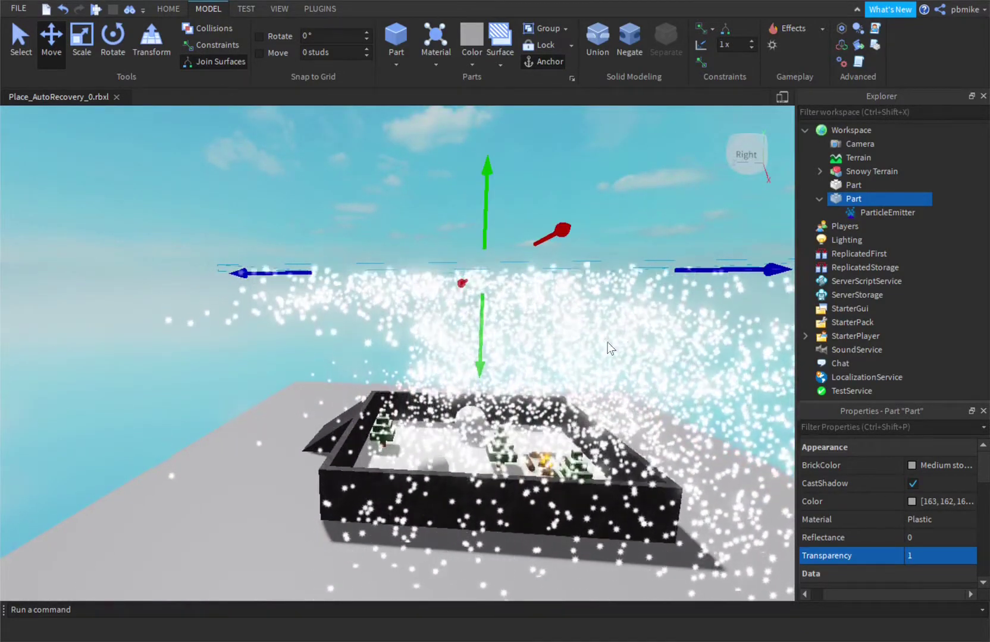
- Turn off CanCollide for the invisible slab
key("d")
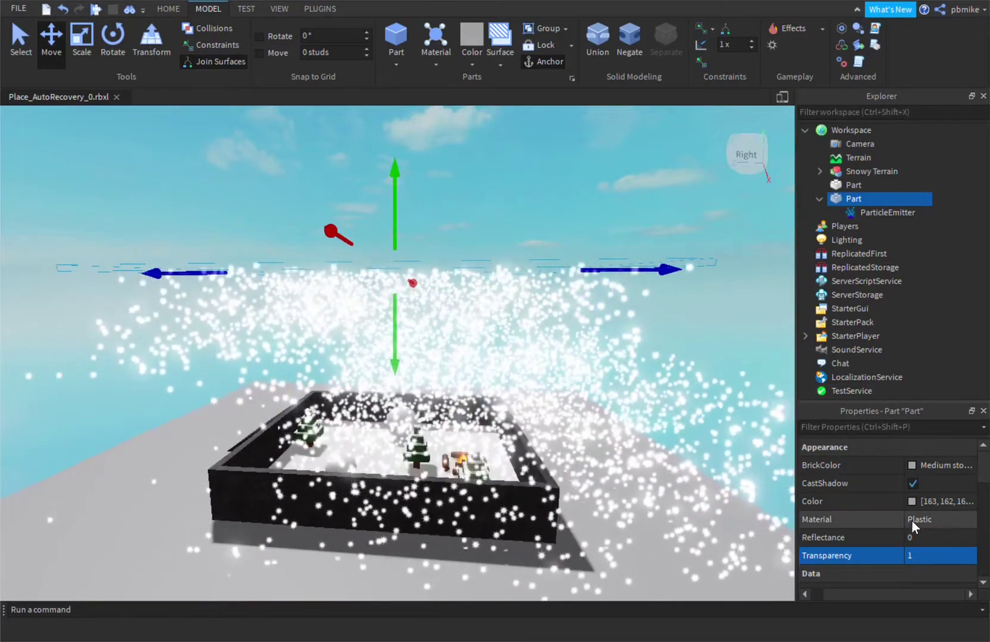
scroll(868, 519, "down", 4)
scroll(878, 519, "down", 2)
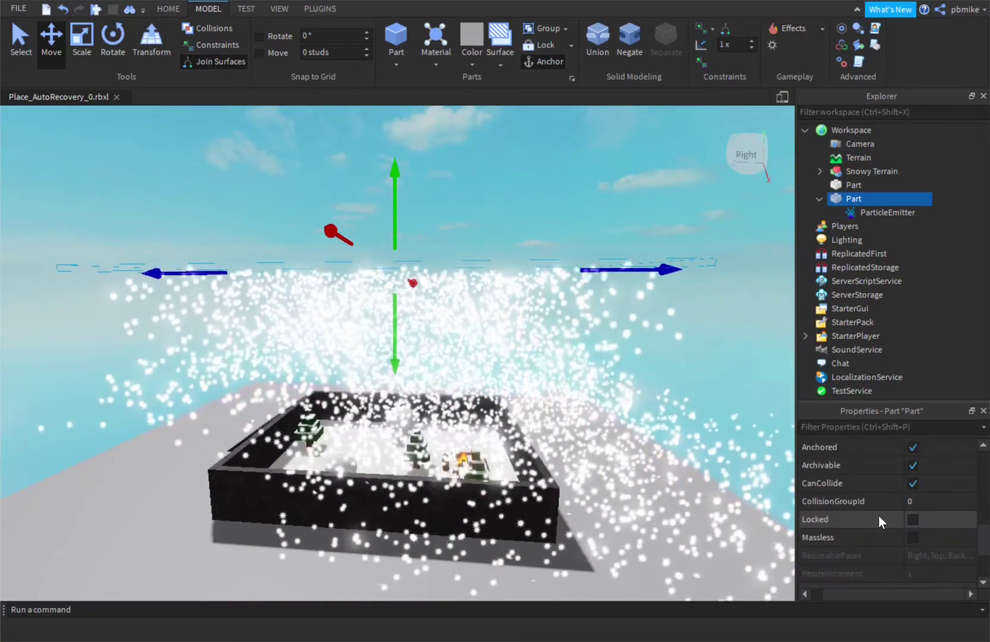
left_click(912, 483)
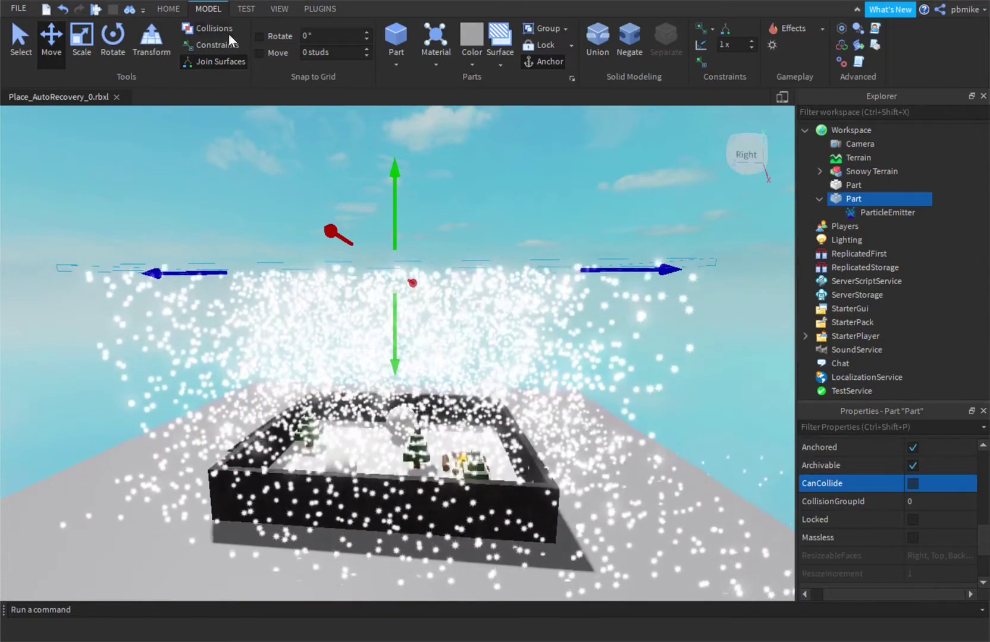
- Bring the view inside the walled snow area, clear the selection and start a playtest from there
left_click(168, 8)
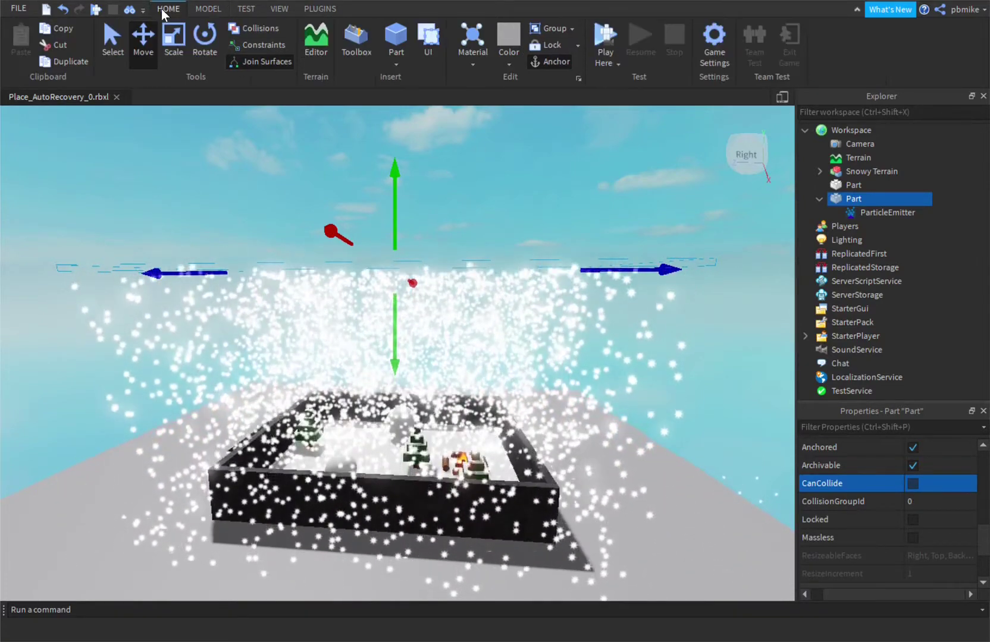
right_click_drag(640, 437, 646, 377)
left_click(648, 393)
scroll(650, 384, "up", 5)
scroll(650, 385, "up", 10)
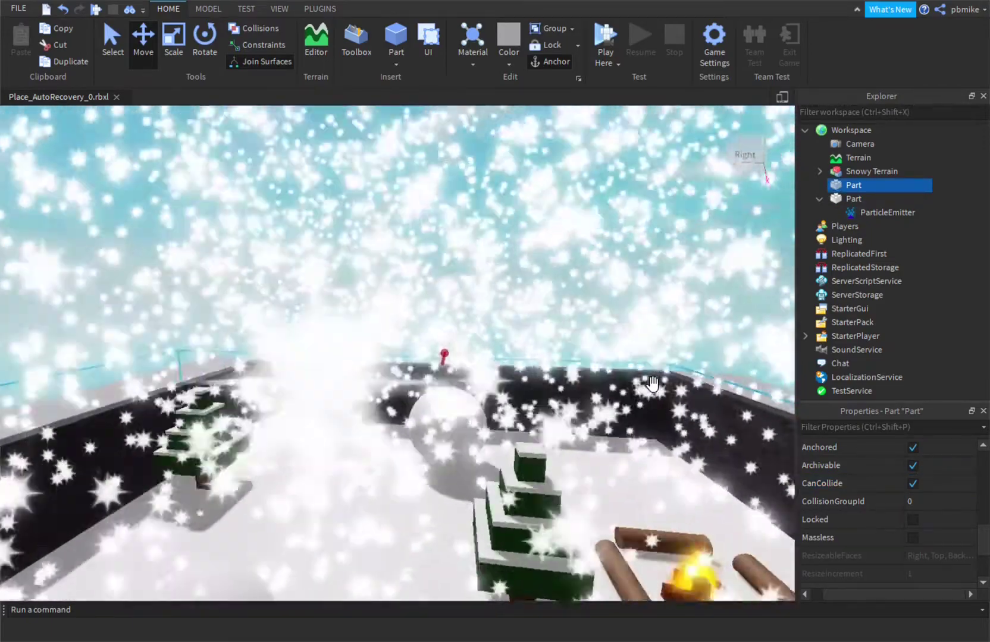
left_click(652, 386)
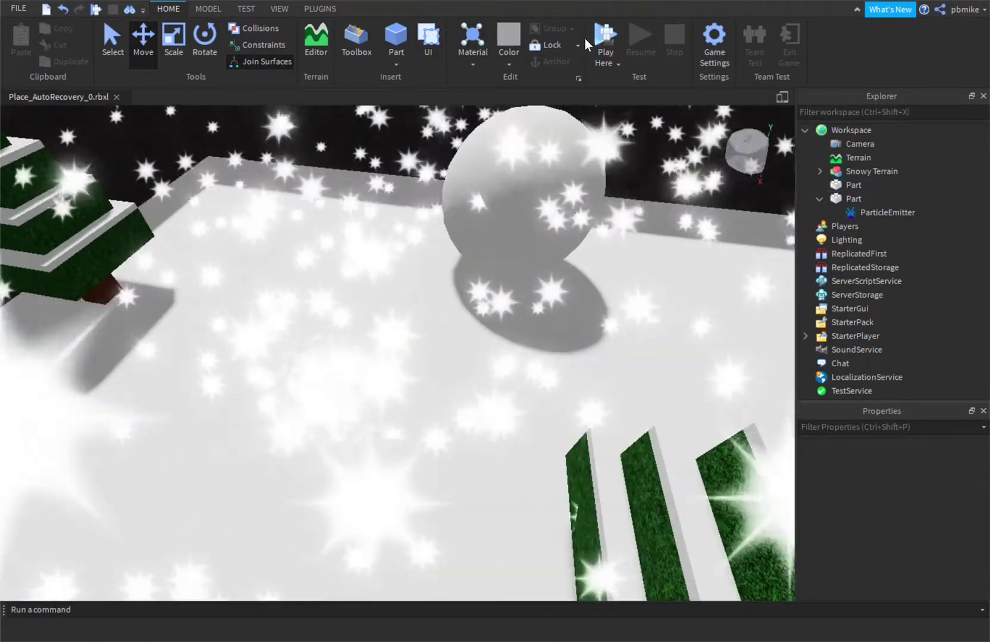
left_click(596, 34)
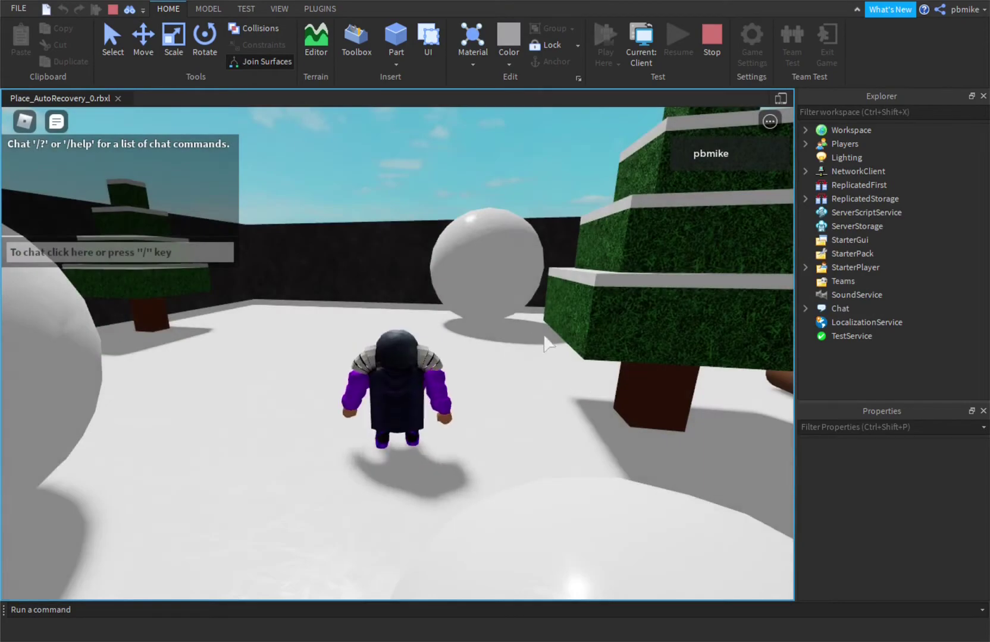
- Walk the character around the snow area and look at the falling snow in the playtest
right_click_drag(545, 337, 571, 289)
key("w")
key("s")
key("w")
key("w")
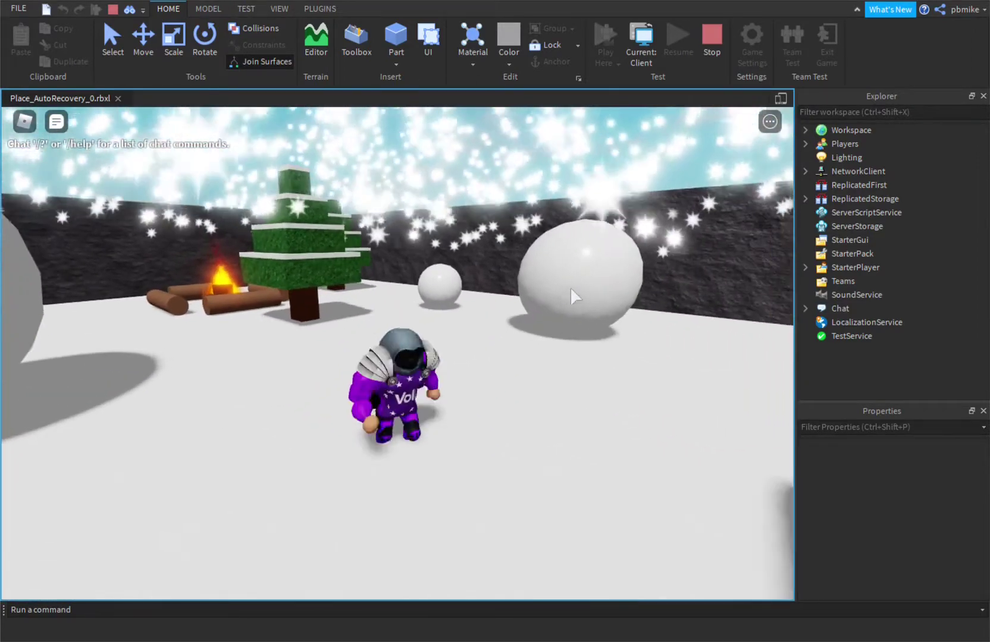